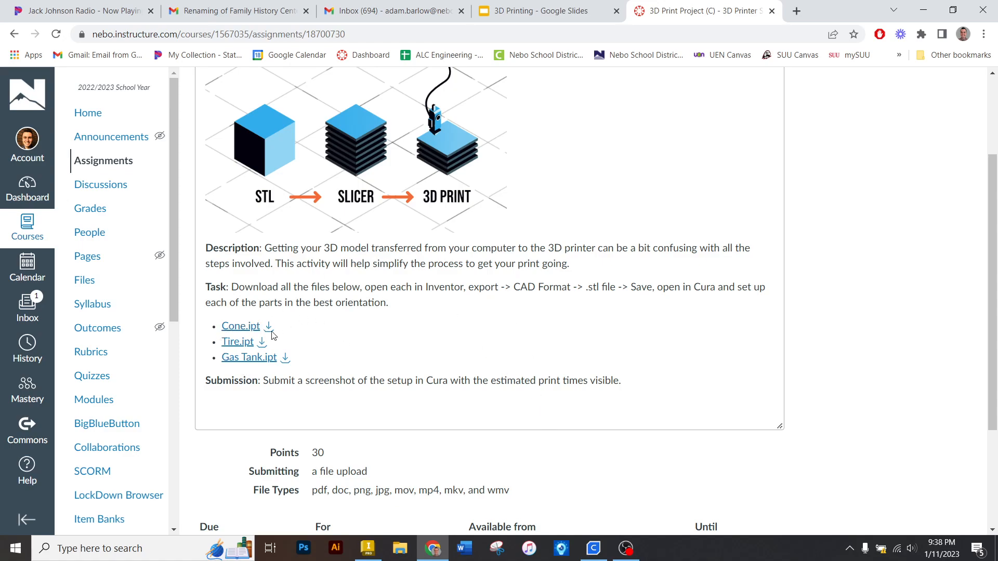
# Download Cone.ipt, Tire.ipt and Gas Tank.ipt from the 3D Printer Set Up assignment
pyautogui.scroll(3, 239, 321)
pyautogui.scroll(-1, 283, 365)
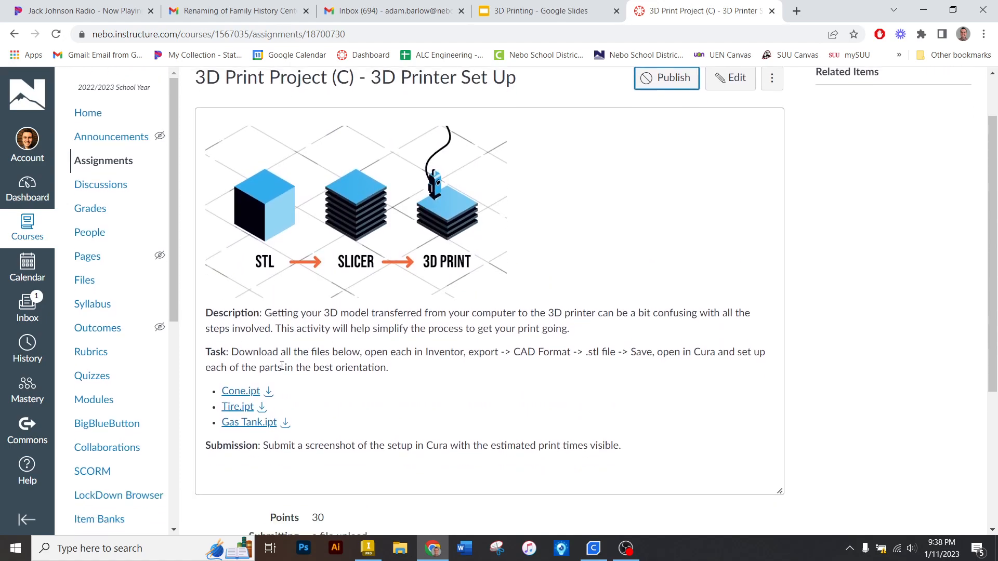
pyautogui.click(268, 391)
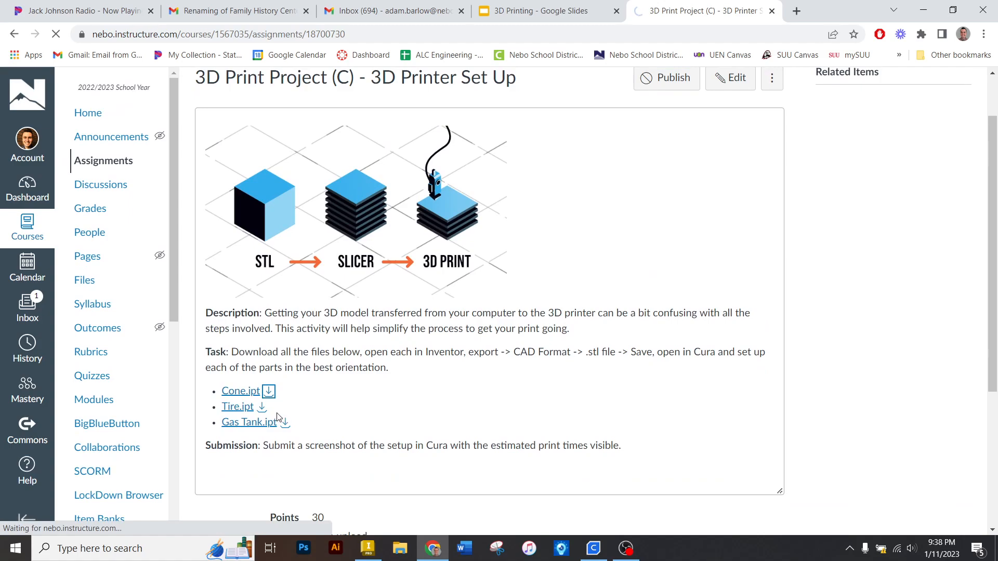
pyautogui.click(262, 407)
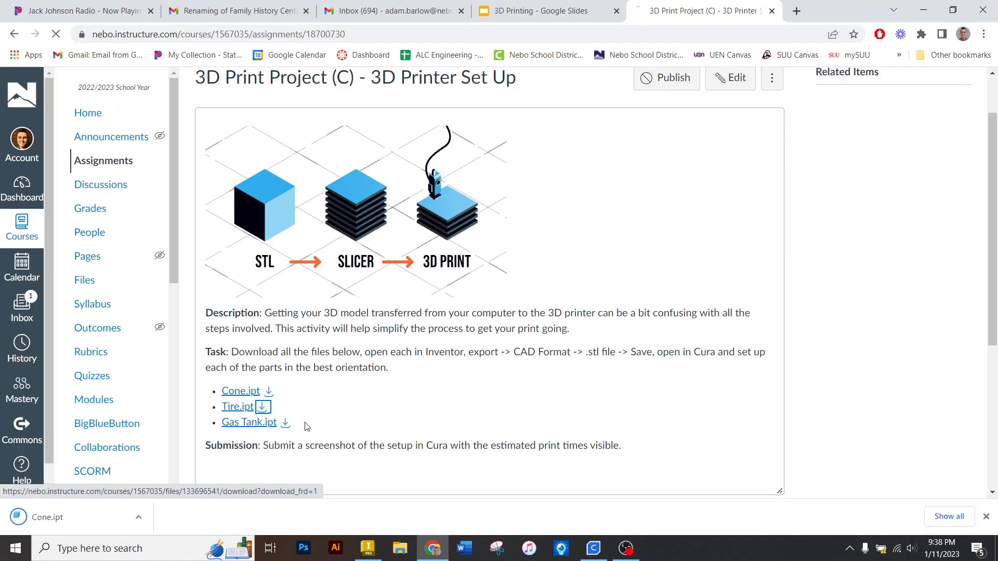
pyautogui.click(285, 422)
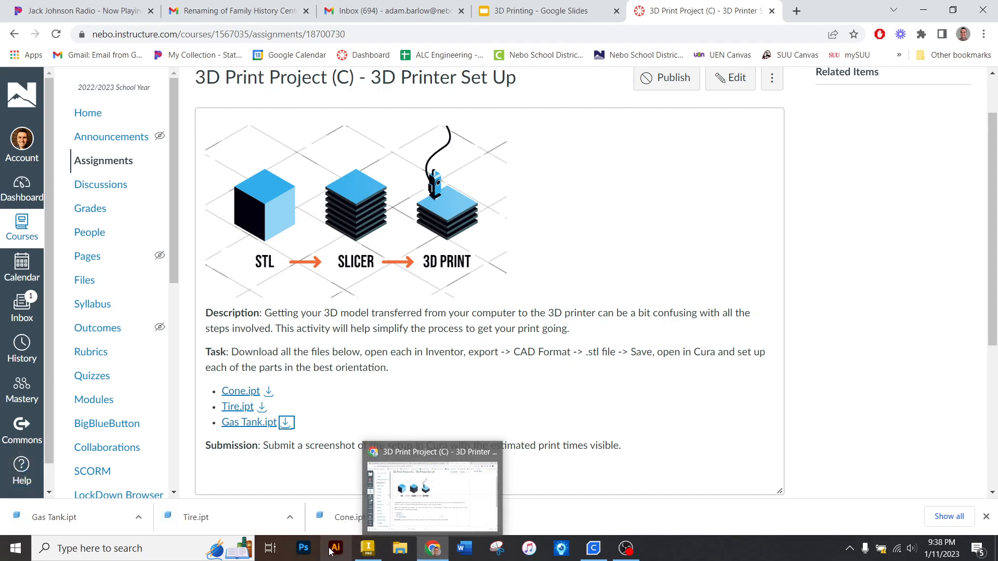
# Switch to Autodesk Inventor, close the Row Boat part, and view the Cone part upright from above
pyautogui.click(366, 554)
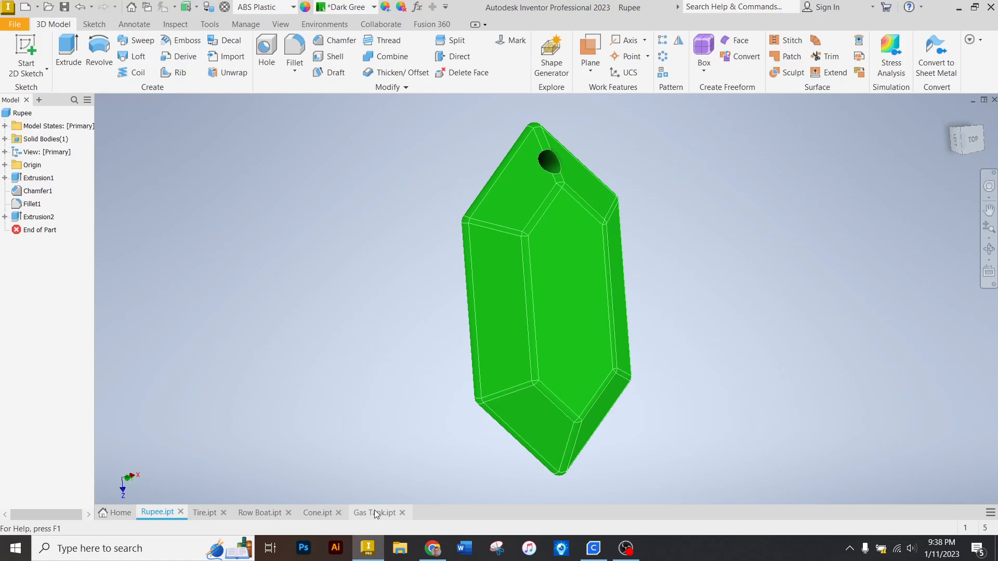
pyautogui.click(373, 511)
pyautogui.click(258, 513)
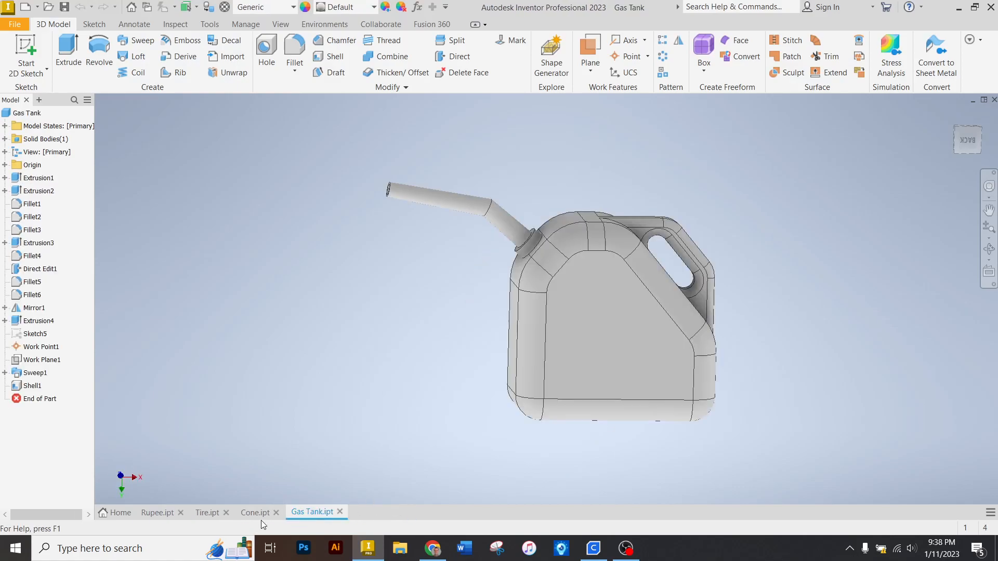
pyautogui.click(258, 515)
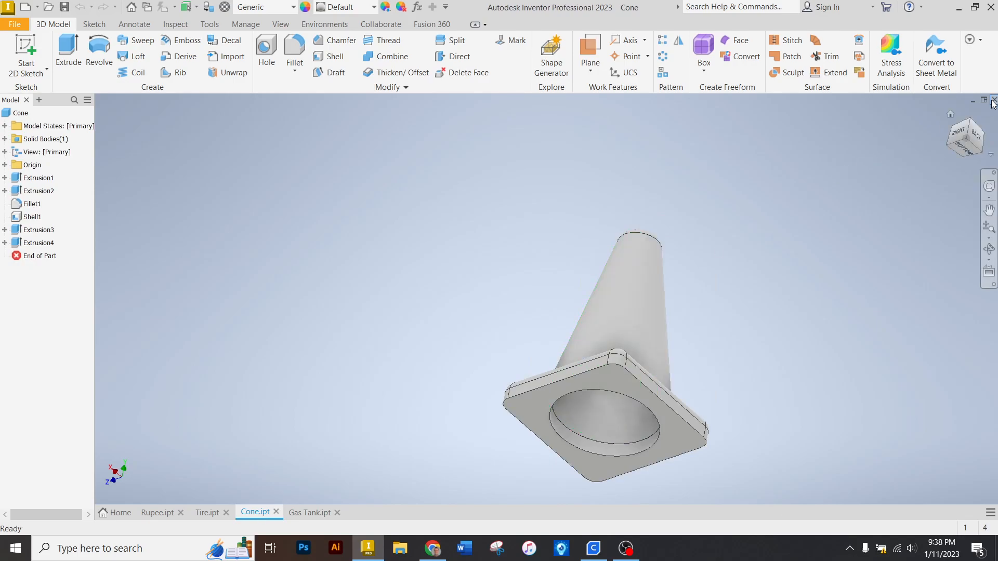
pyautogui.moveTo(960, 147); pyautogui.dragTo(962, 166)
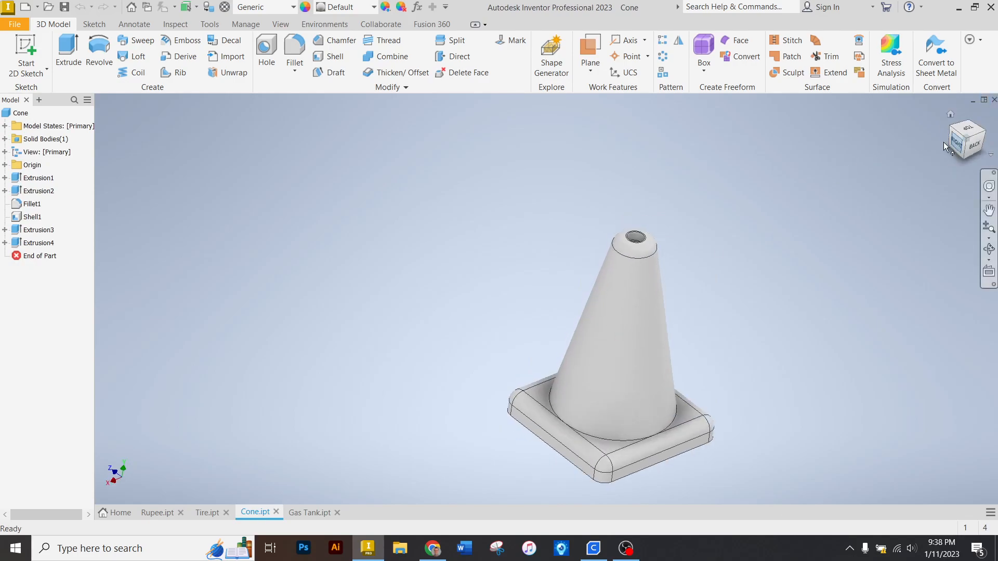
# Export the Tire part to CAD format as the STL file Tire in the 3D Printing Set Up folder, replacing the existing file
pyautogui.click(207, 513)
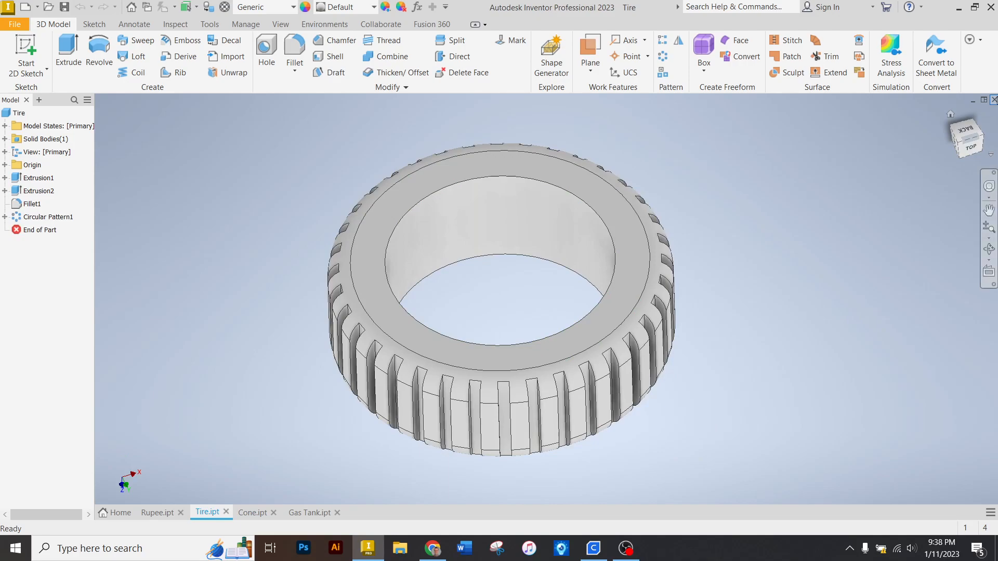
pyautogui.moveTo(961, 118); pyautogui.dragTo(961, 104)
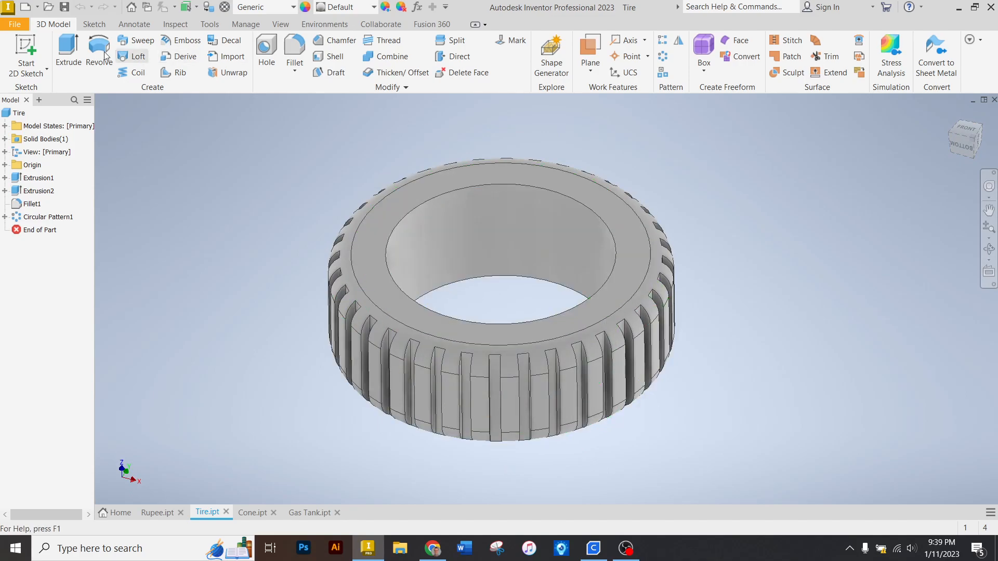
pyautogui.click(14, 25)
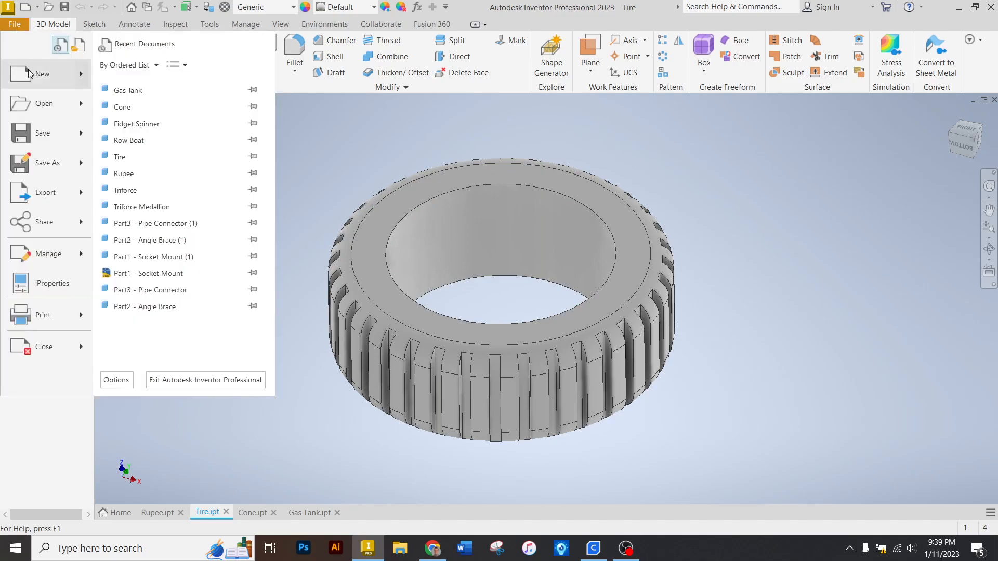
pyautogui.click(65, 207)
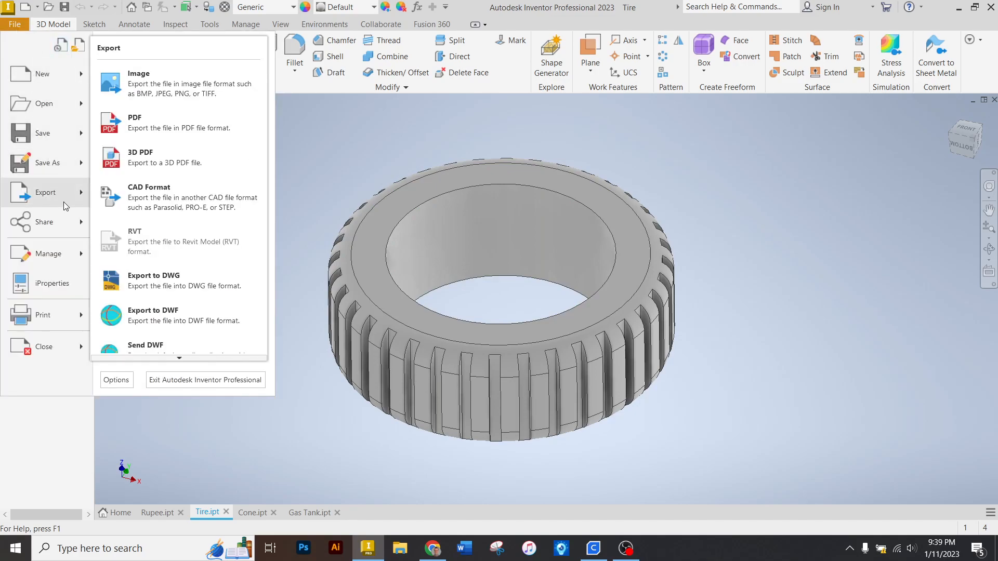
pyautogui.click(146, 204)
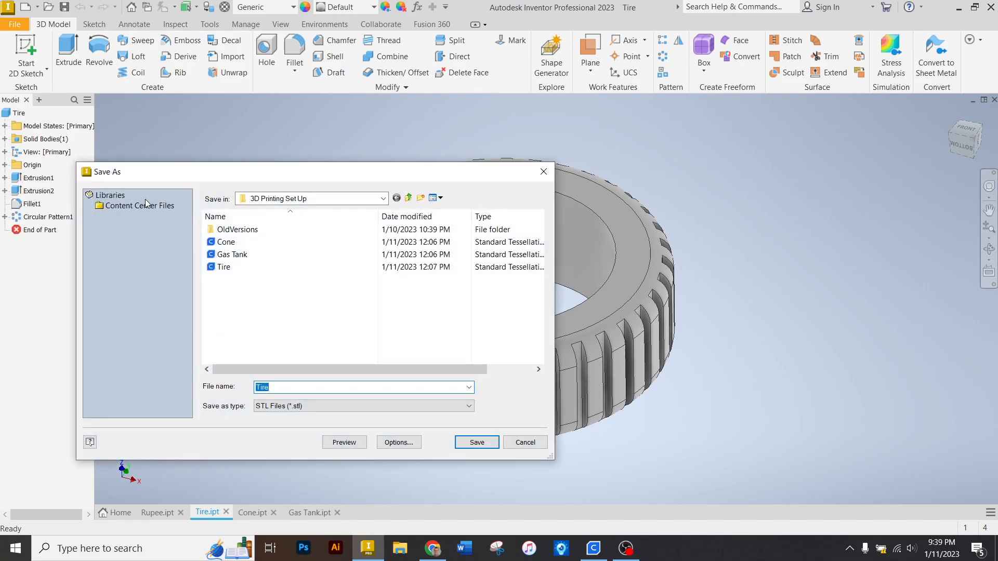
pyautogui.click(297, 410)
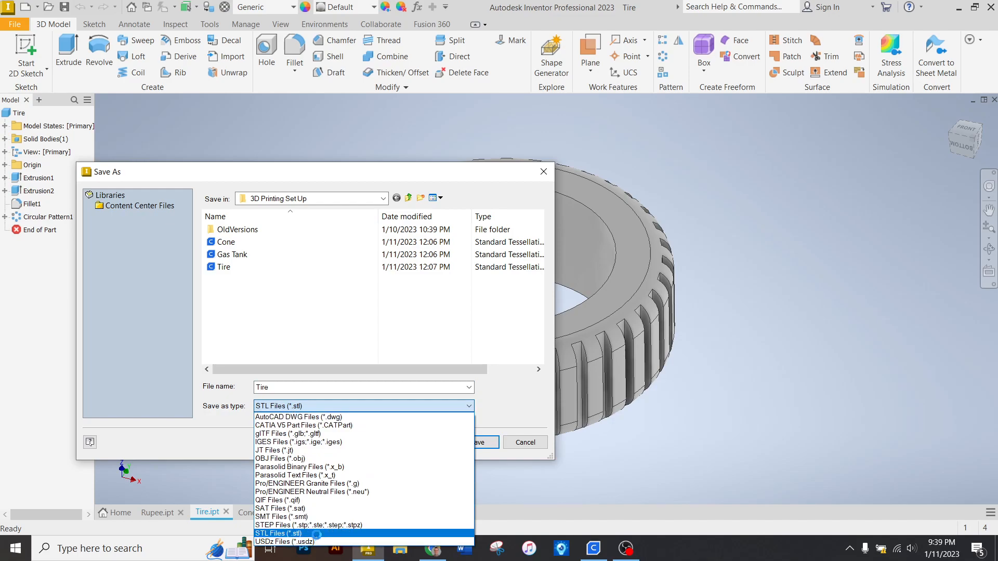
pyautogui.click(312, 533)
pyautogui.click(476, 442)
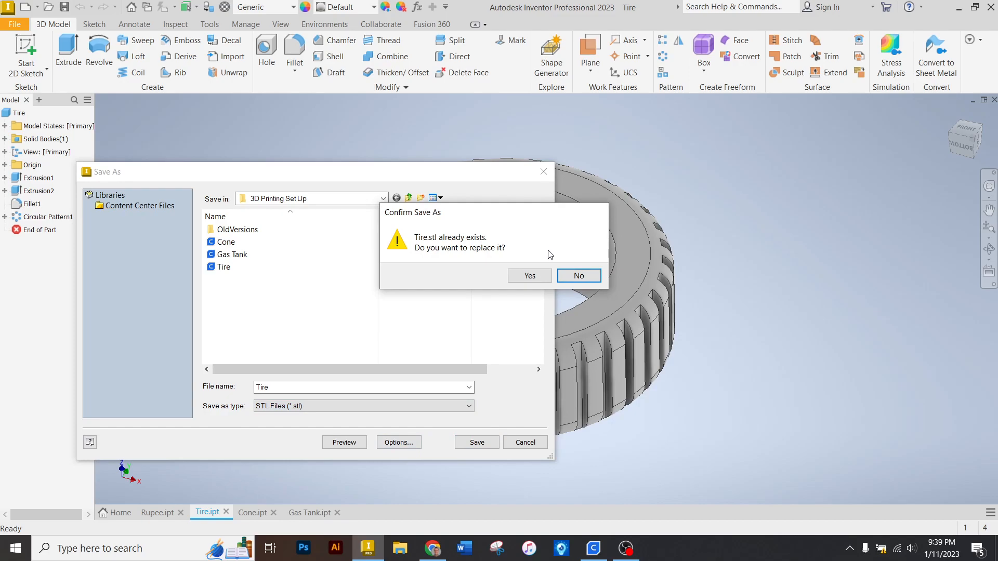
pyautogui.click(530, 276)
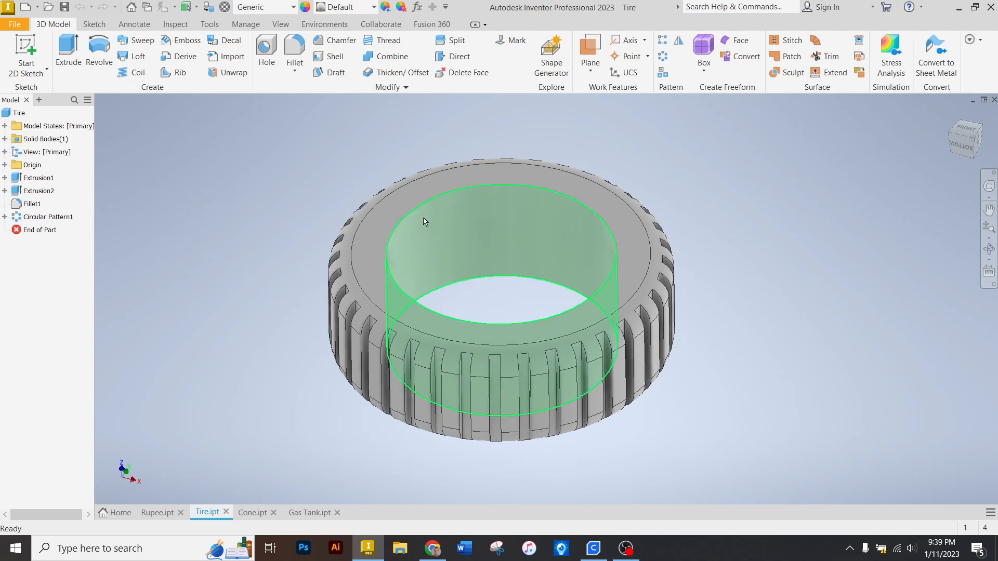
pyautogui.click(252, 512)
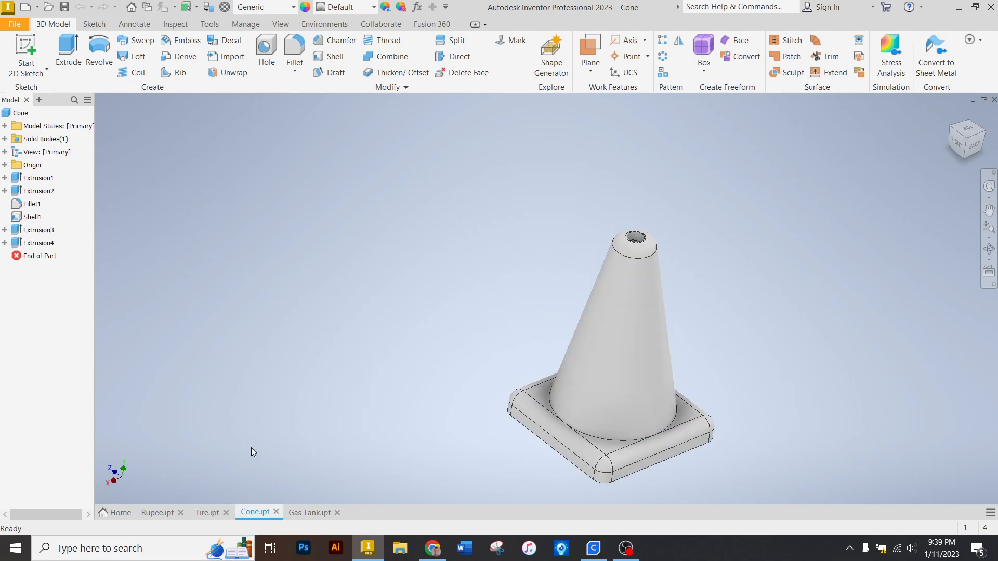
pyautogui.click(312, 513)
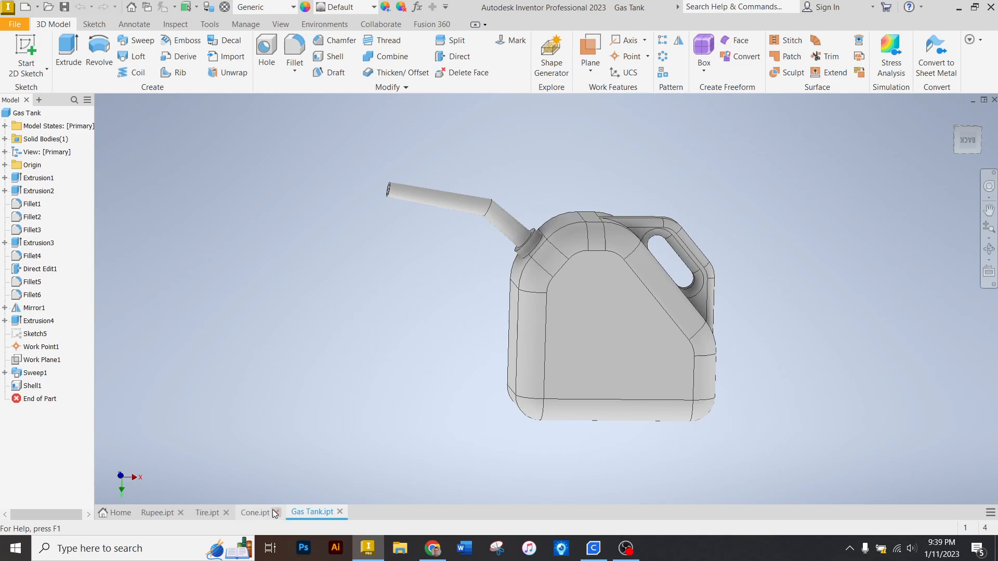
pyautogui.click(252, 511)
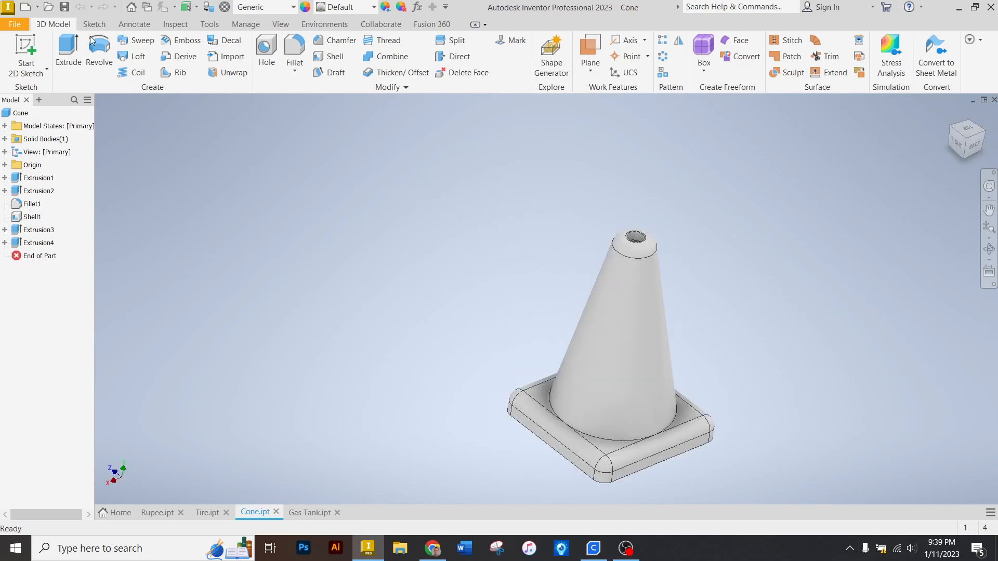
pyautogui.click(15, 25)
pyautogui.moveTo(45, 198)
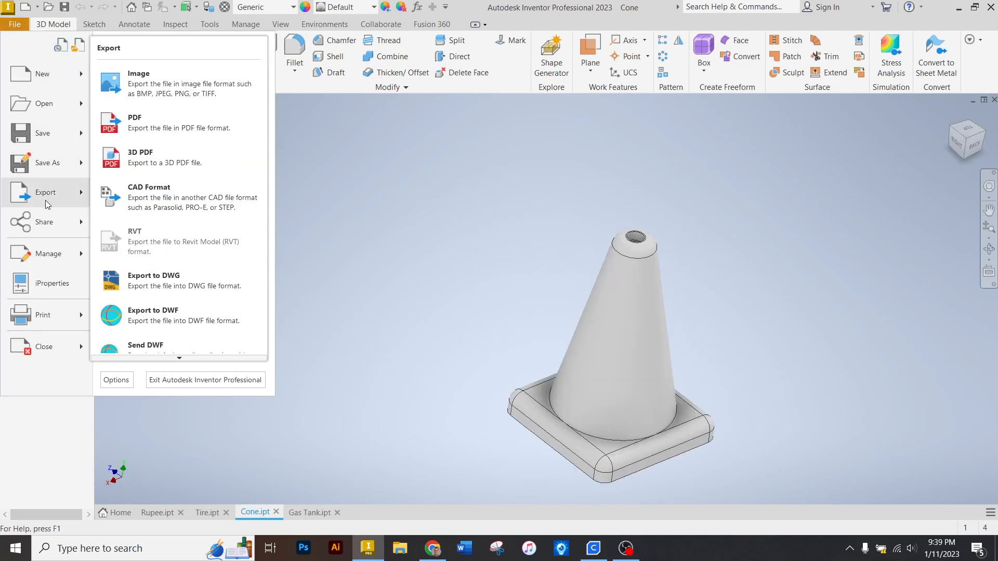
pyautogui.click(153, 199)
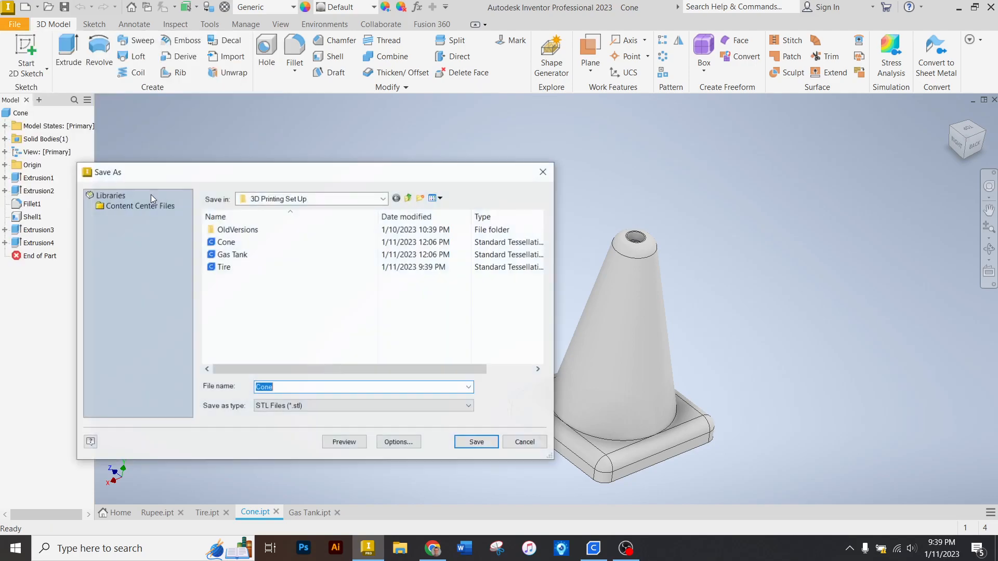
pyautogui.click(307, 406)
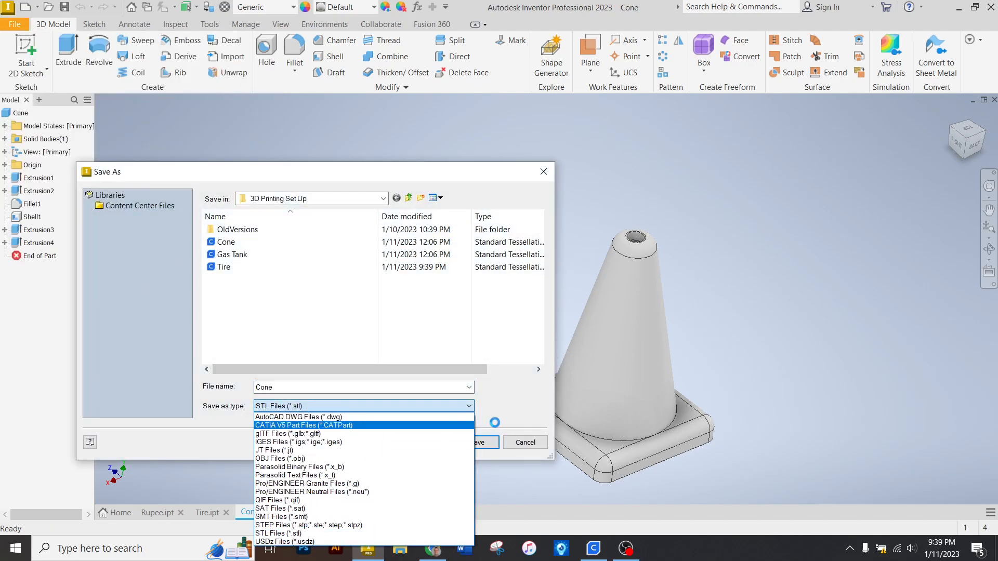
pyautogui.click(520, 404)
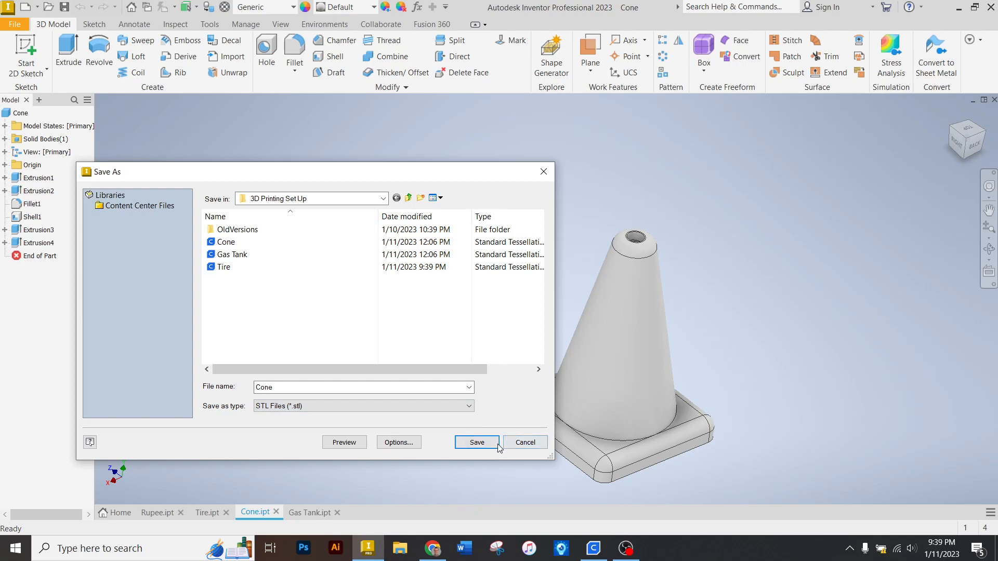
pyautogui.click(525, 443)
pyautogui.click(308, 513)
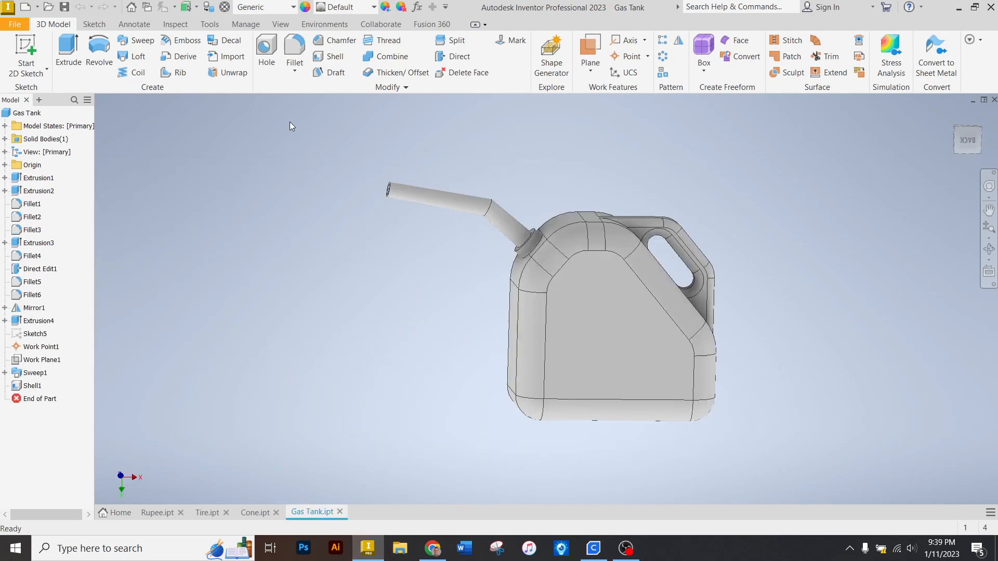
pyautogui.click(21, 25)
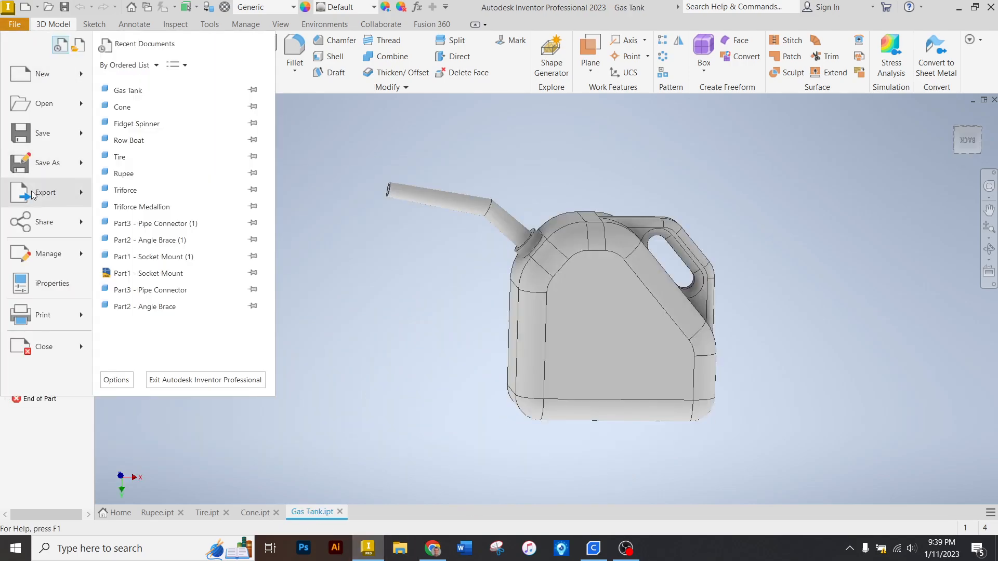
pyautogui.moveTo(32, 194)
pyautogui.click(154, 197)
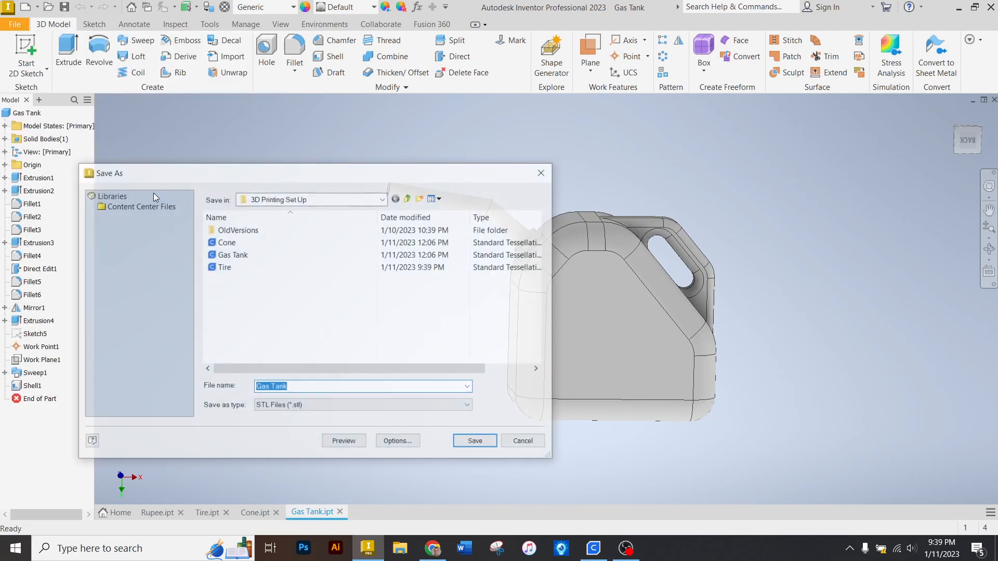
pyautogui.click(358, 405)
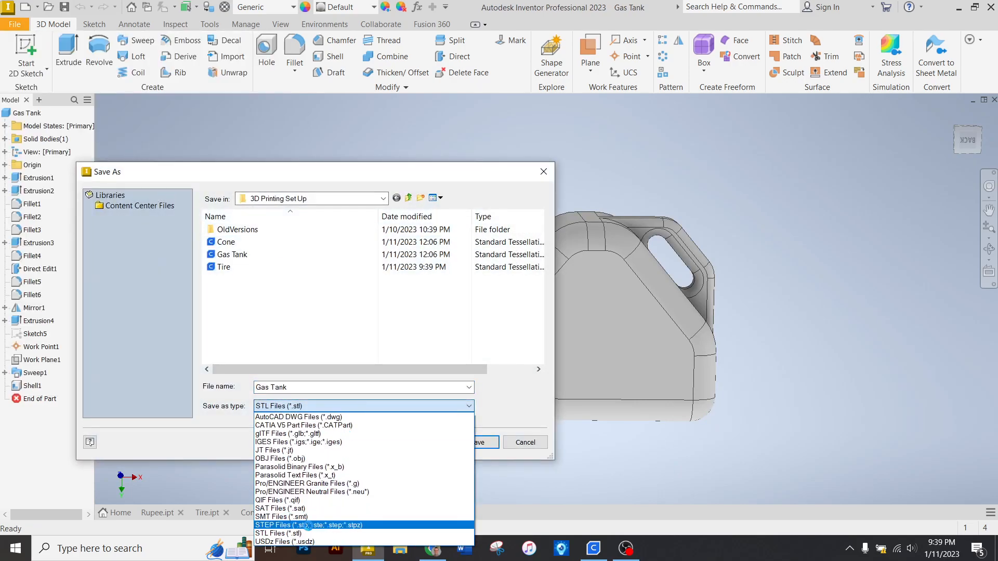
pyautogui.click(537, 386)
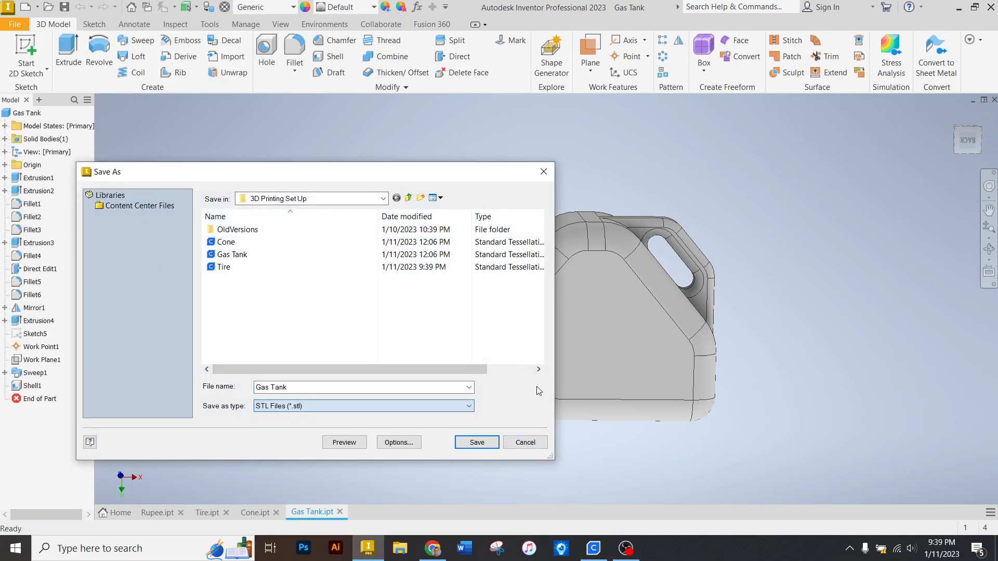
pyautogui.click(533, 441)
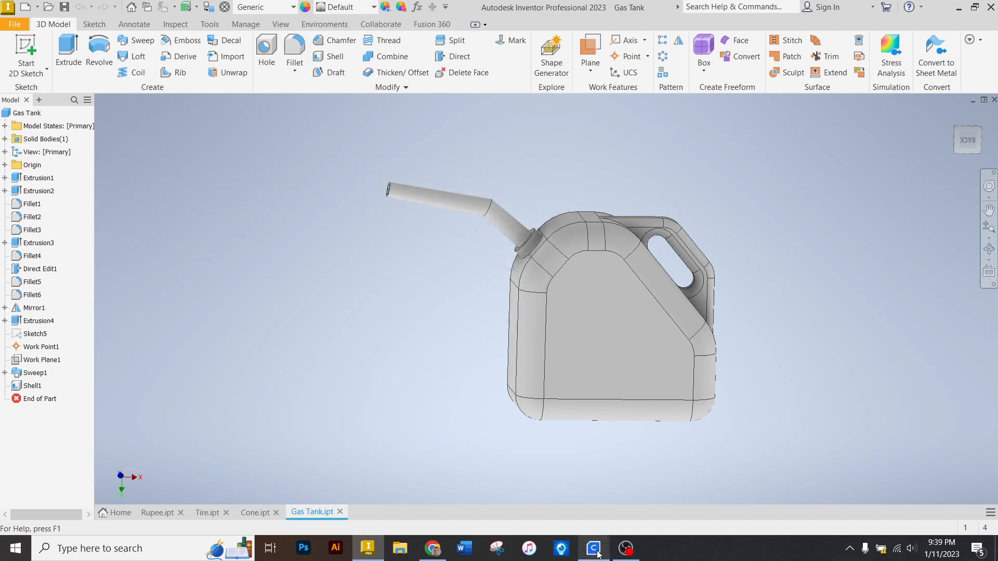
# Close the running Ultimaker Cura, relaunch Ultimaker Cura 5.1.0 from a system search for cura, and minimize Inventor
pyautogui.moveTo(597, 554)
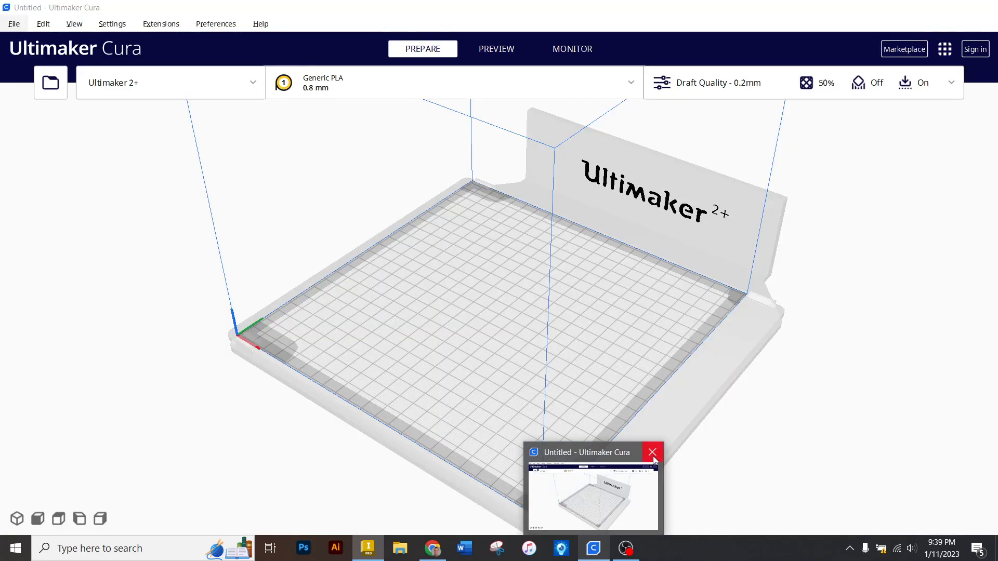
pyautogui.click(652, 454)
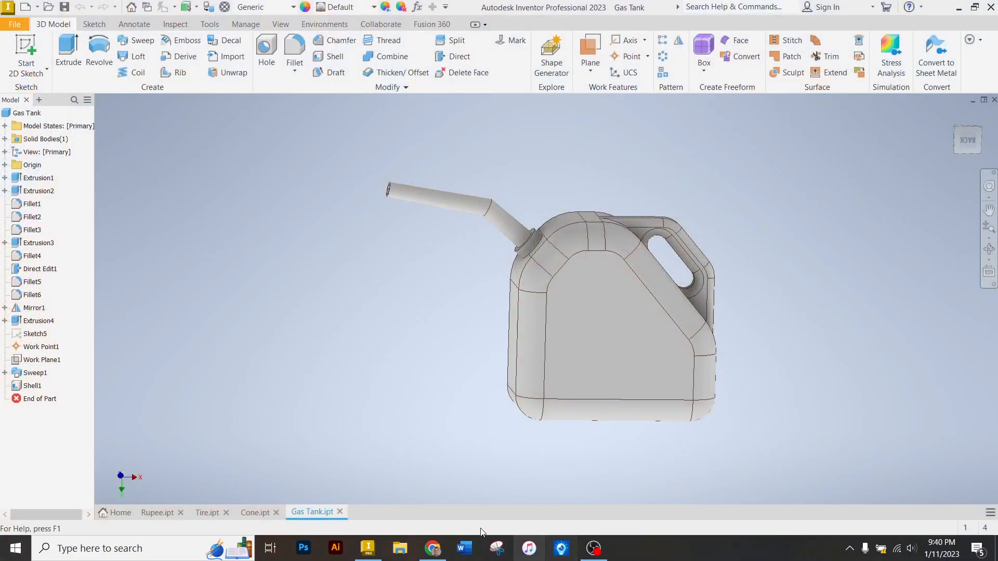
pyautogui.click(119, 552)
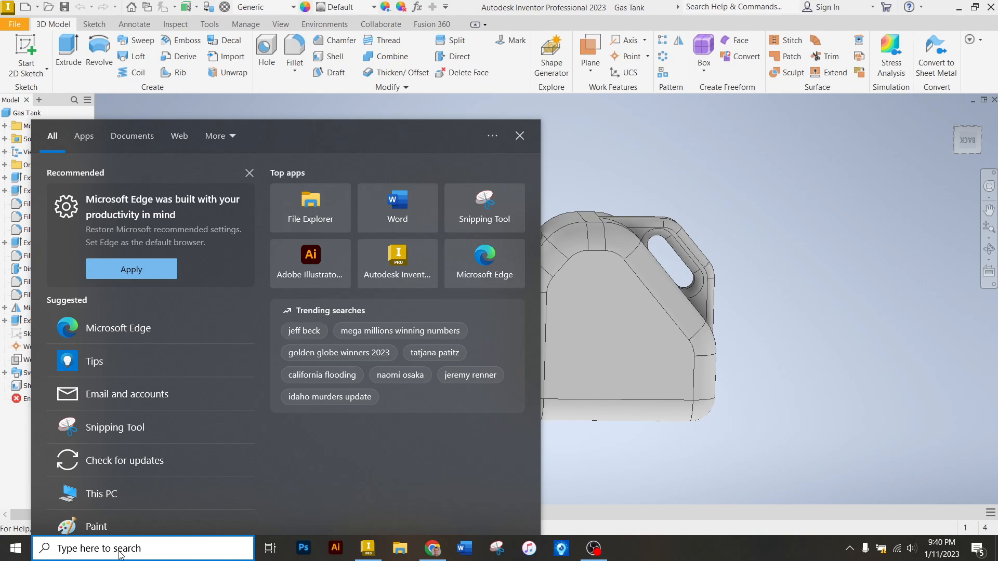
pyautogui.write('cura')
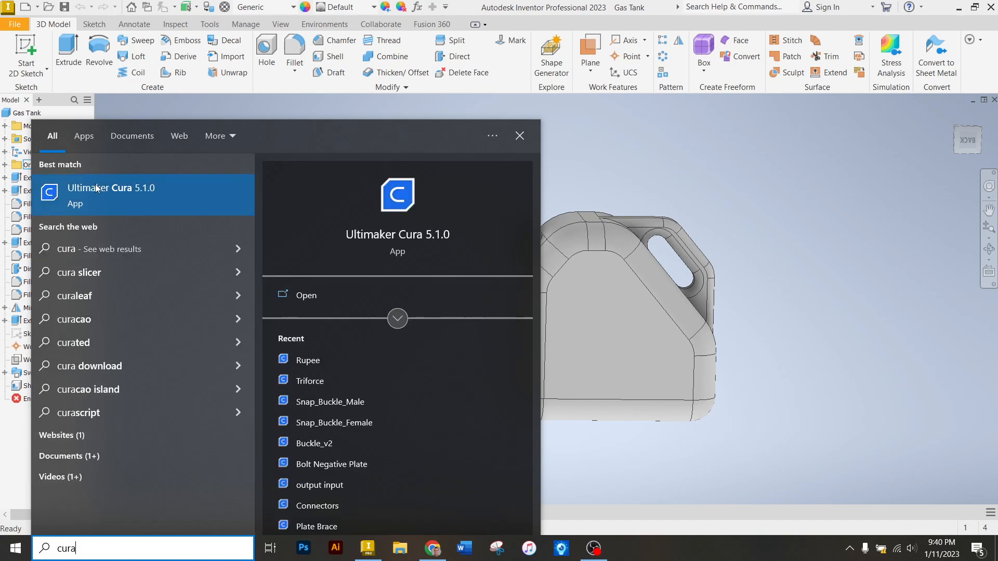
pyautogui.click(126, 207)
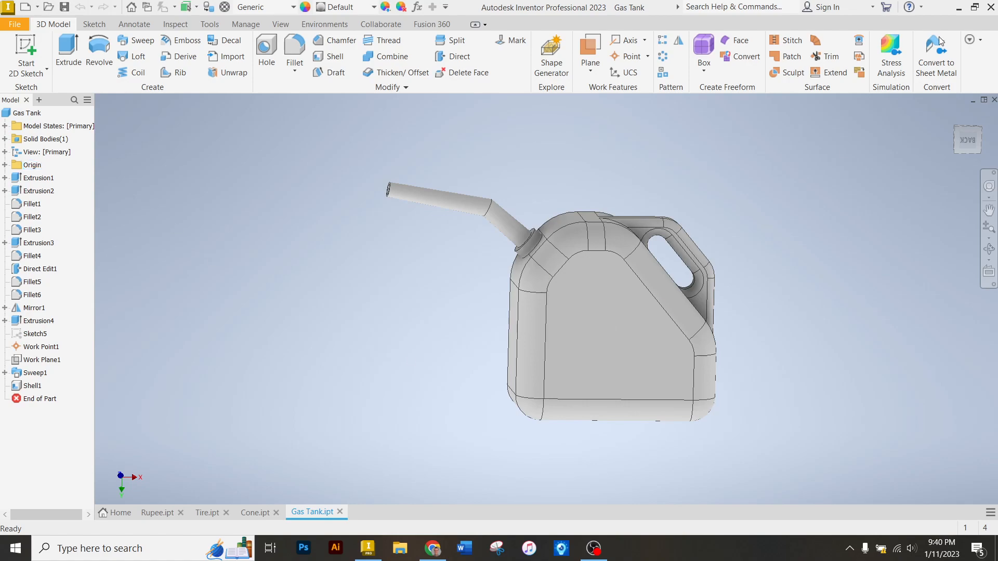
pyautogui.click(959, 7)
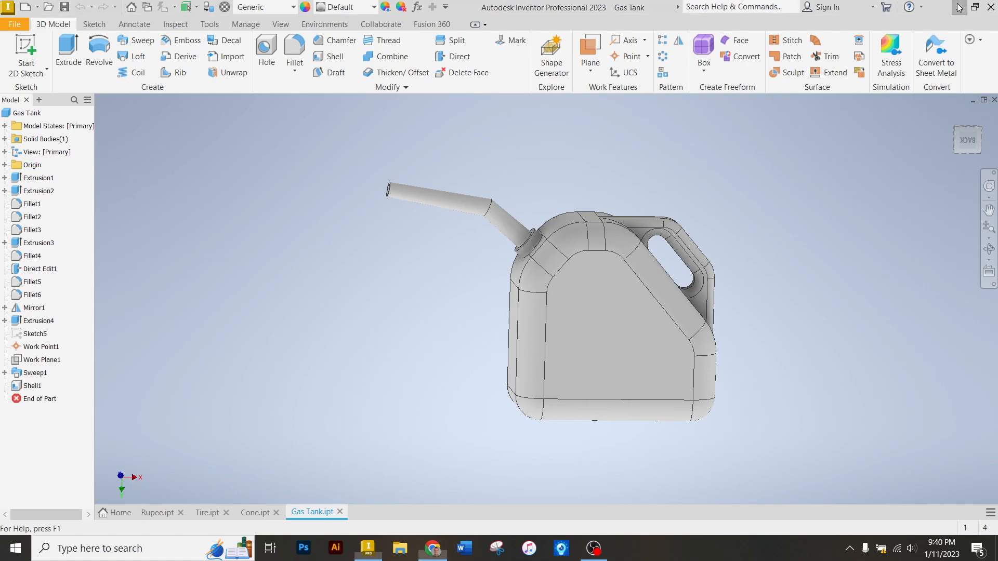
# Minimize the Inventor window and wait on the desktop for Ultimaker Cura to load
pyautogui.click(928, 12)
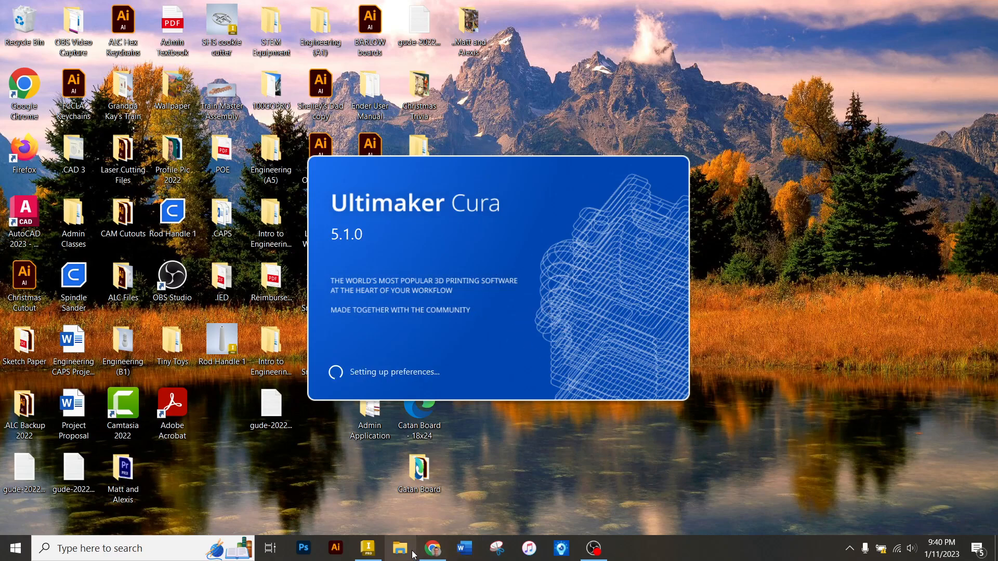
pyautogui.moveTo(431, 552)
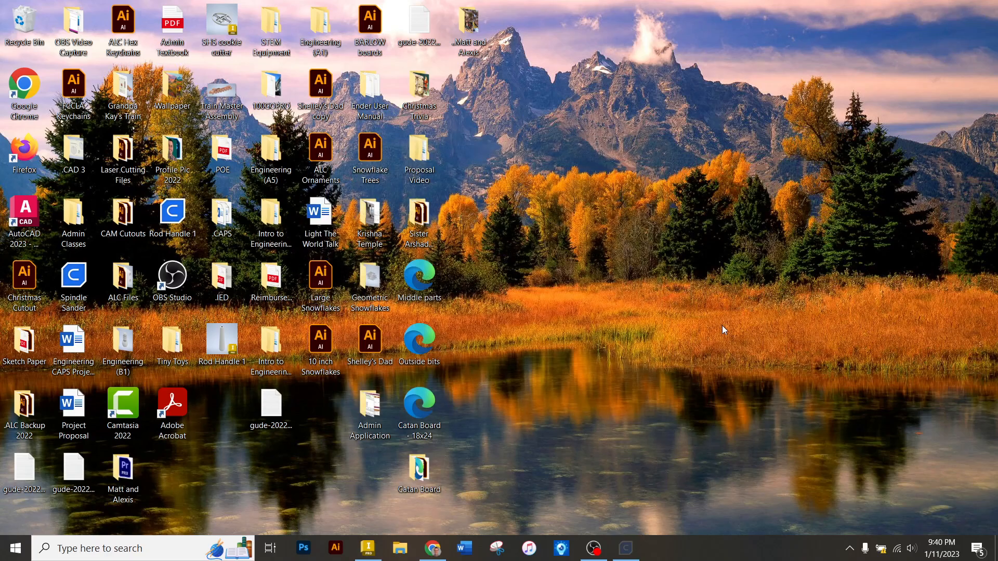
pyautogui.scroll(1, 719, 333)
pyautogui.scroll(-1, 710, 325)
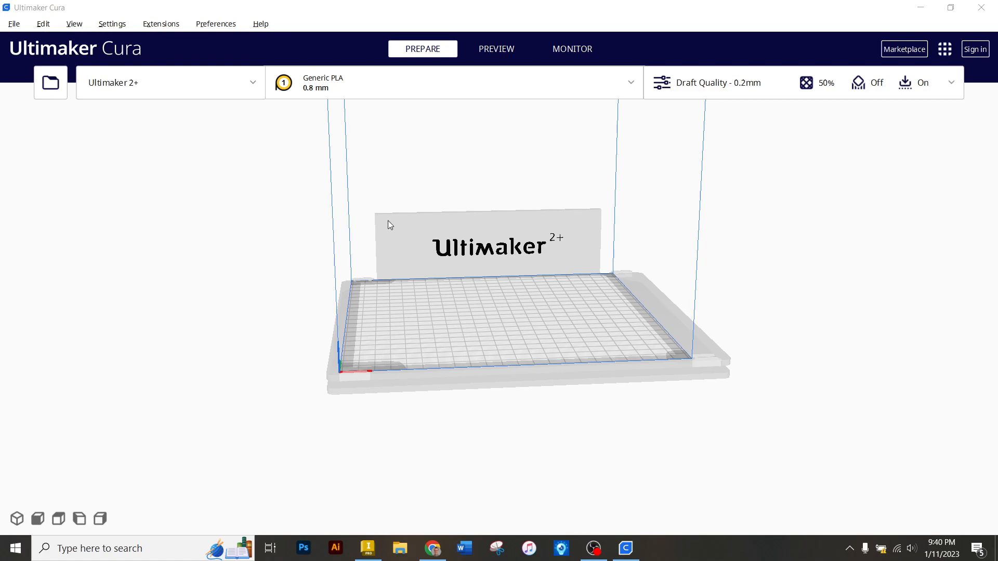
# Start adding a new non-networked printer and select the Ultimaker 2+ from the Ultimaker B.V. models
pyautogui.click(254, 86)
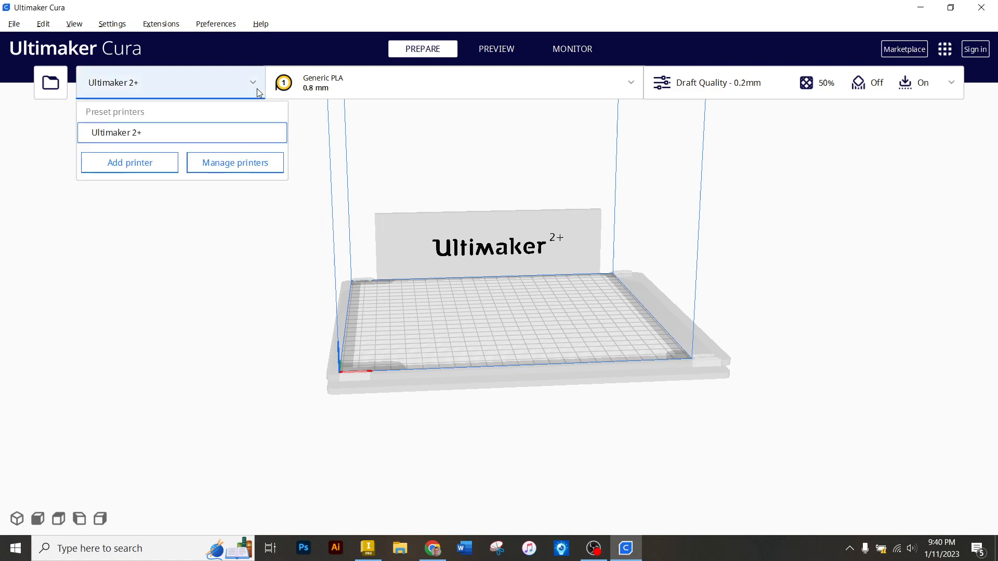
pyautogui.click(258, 92)
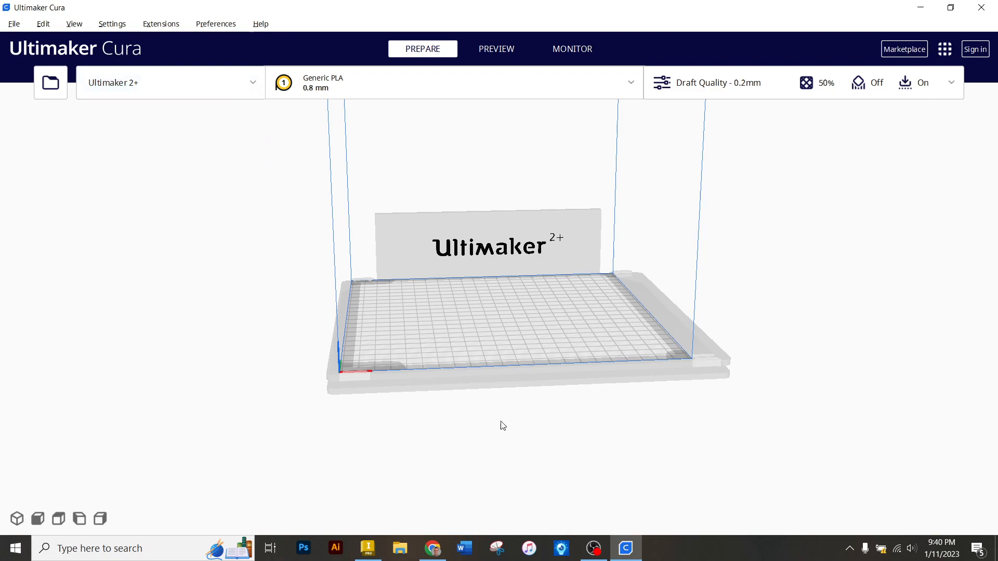
pyautogui.click(252, 75)
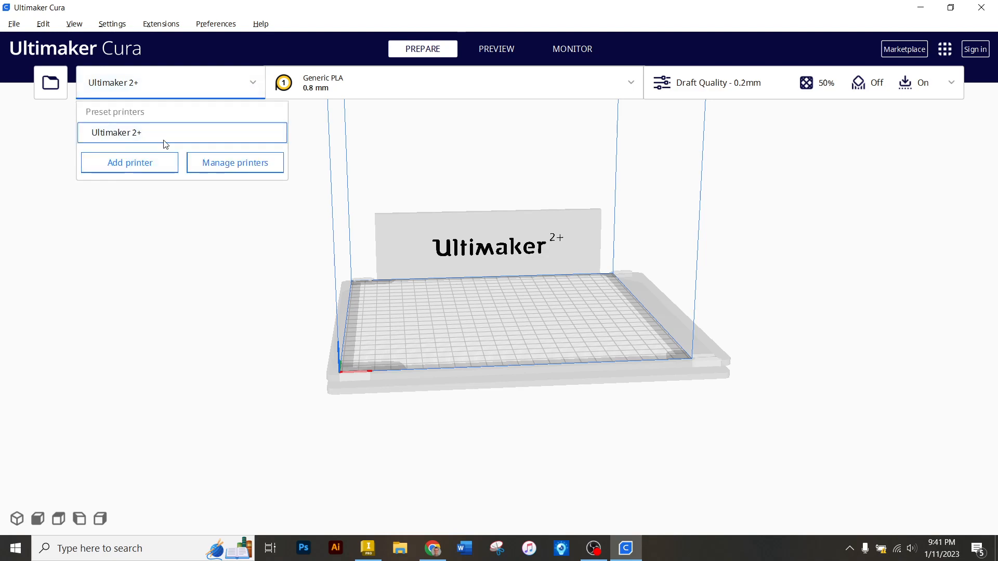
pyautogui.click(147, 166)
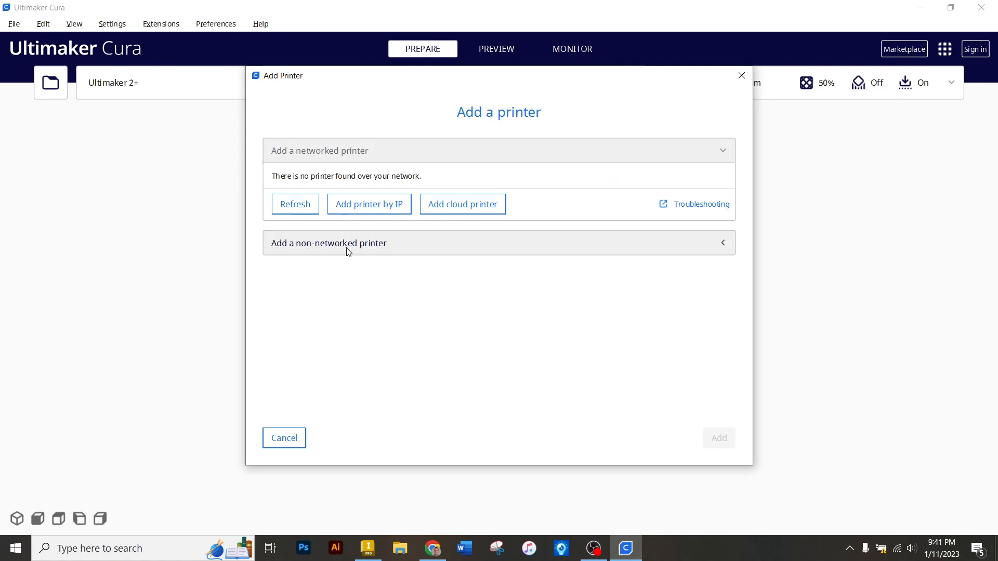
pyautogui.click(382, 252)
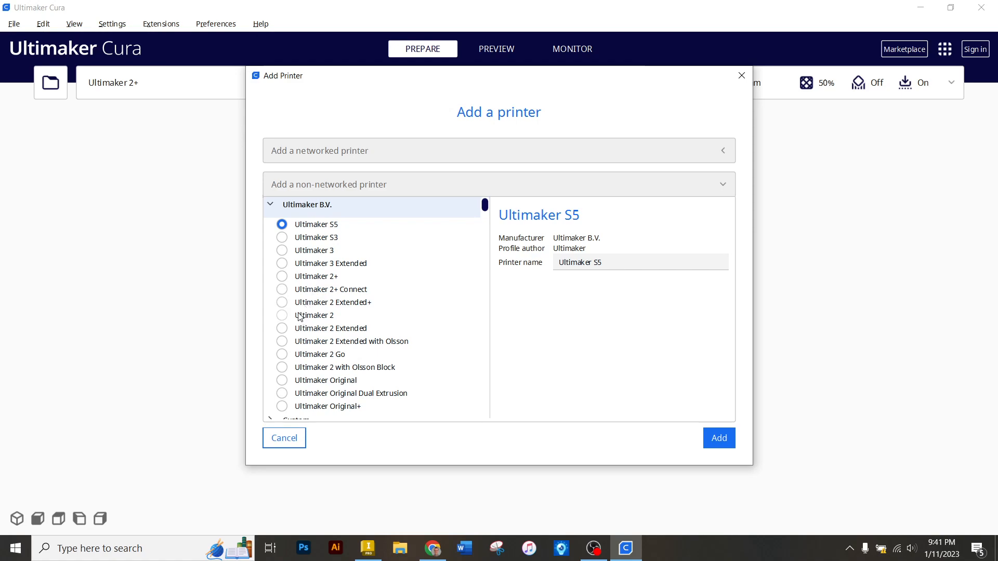
pyautogui.click(332, 283)
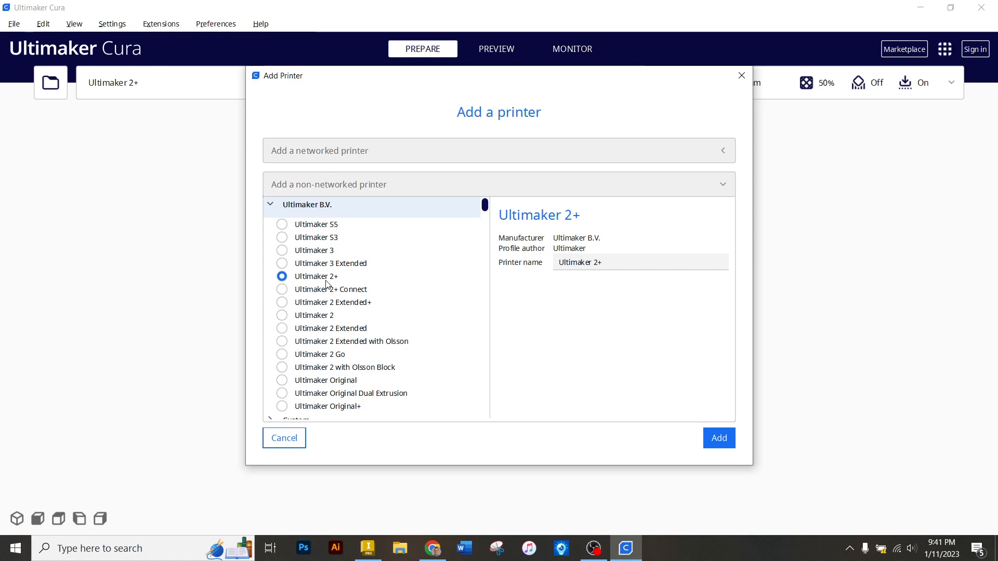
# Find the Creality3D manufacturer among the non-networked printers and select the Creality Ender-3
pyautogui.click(272, 206)
pyautogui.scroll(-10, 289, 226)
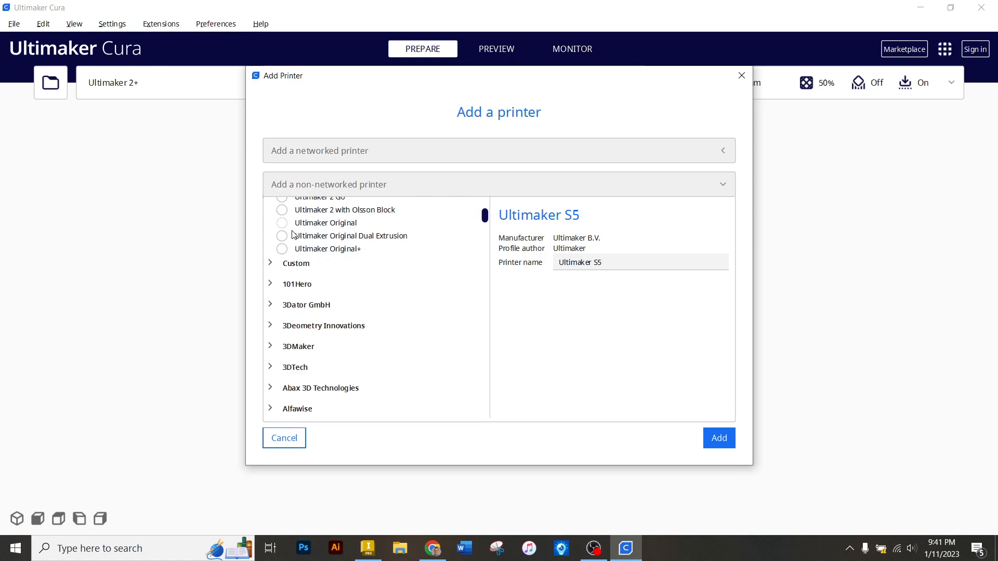
pyautogui.scroll(-8, 345, 253)
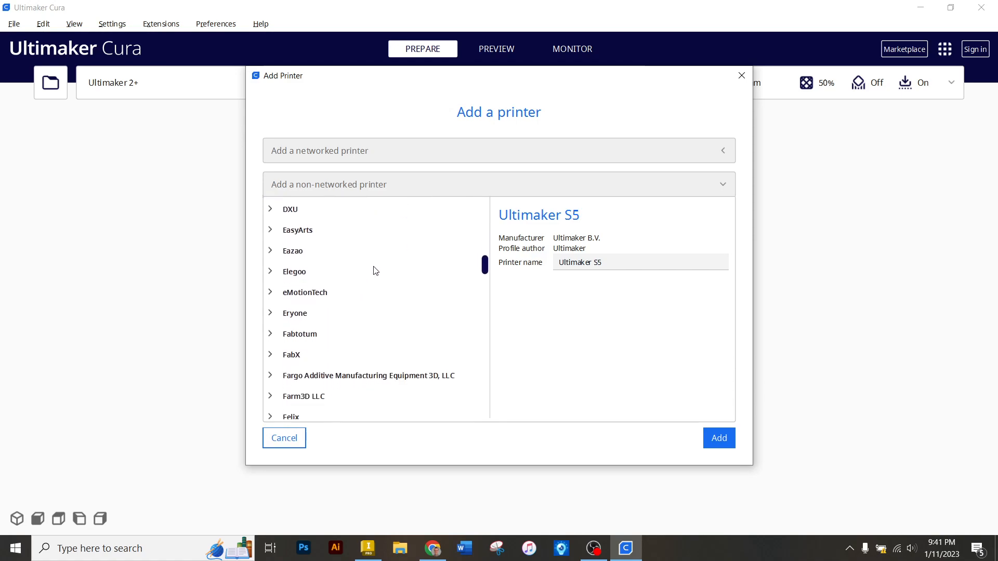
pyautogui.scroll(5, 374, 270)
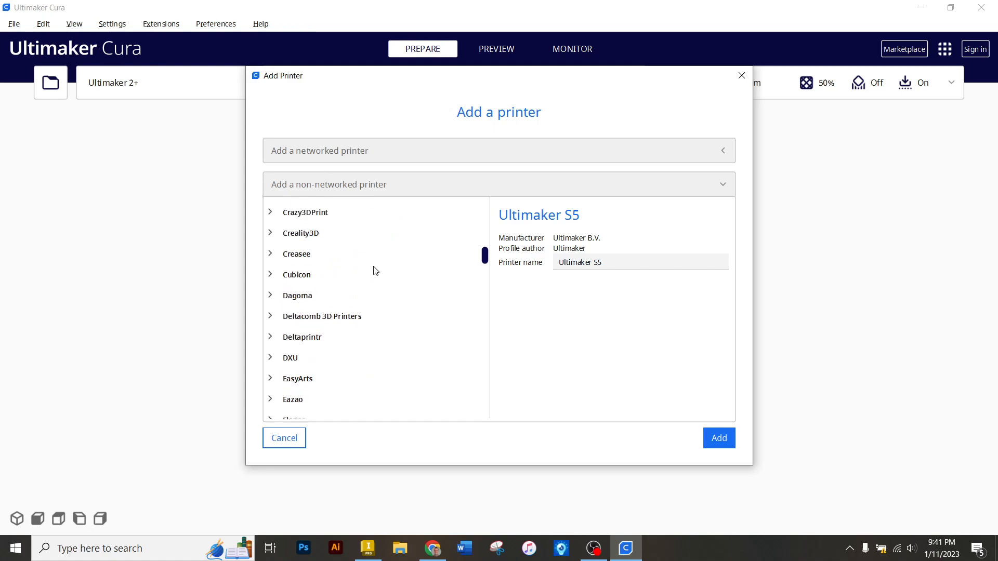
pyautogui.click(275, 275)
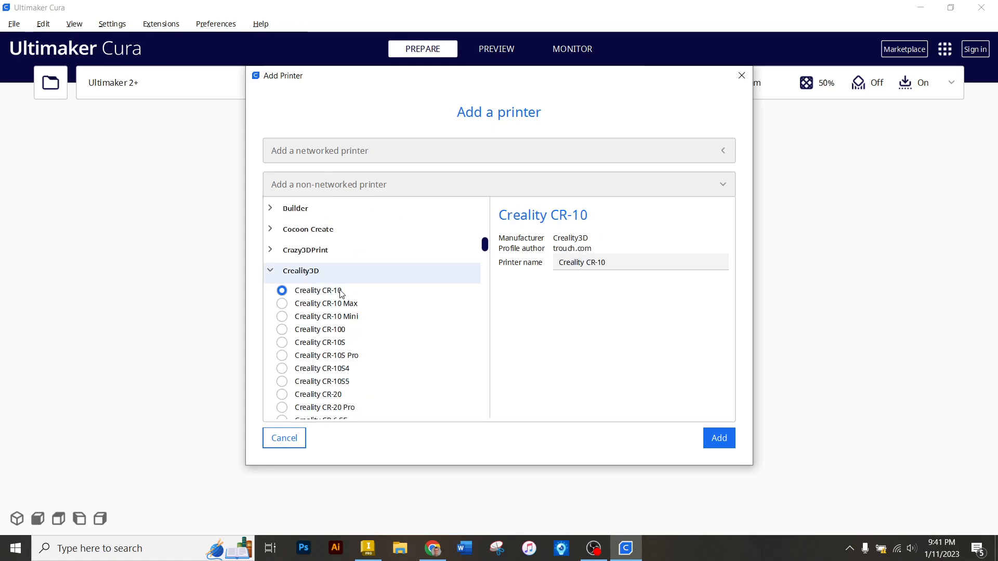
pyautogui.scroll(-1, 418, 346)
pyautogui.scroll(-6, 416, 346)
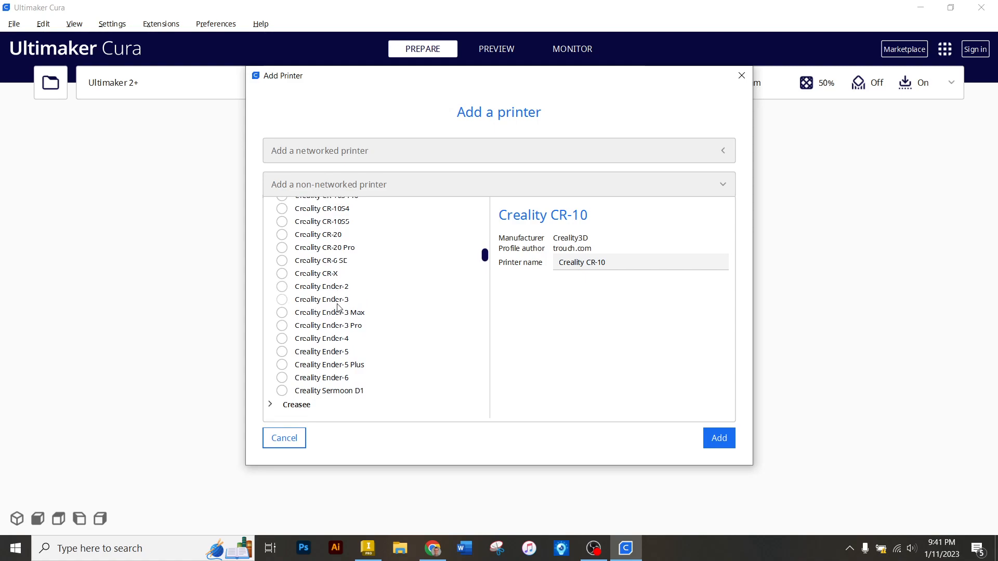
pyautogui.click(303, 304)
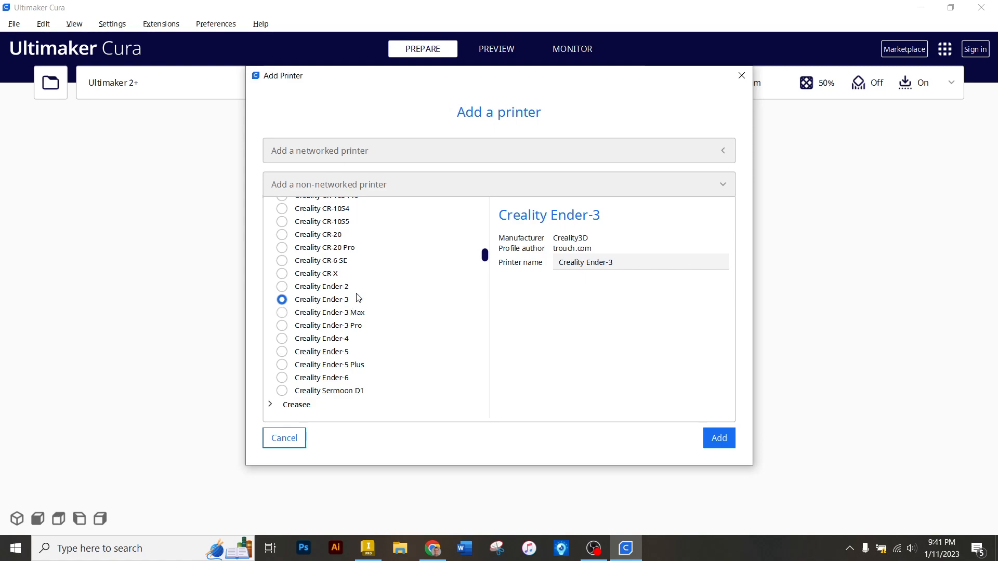
# Add the Creality Ender-3, review its printer and Extruder 1 machine settings, and accept the defaults
pyautogui.click(718, 430)
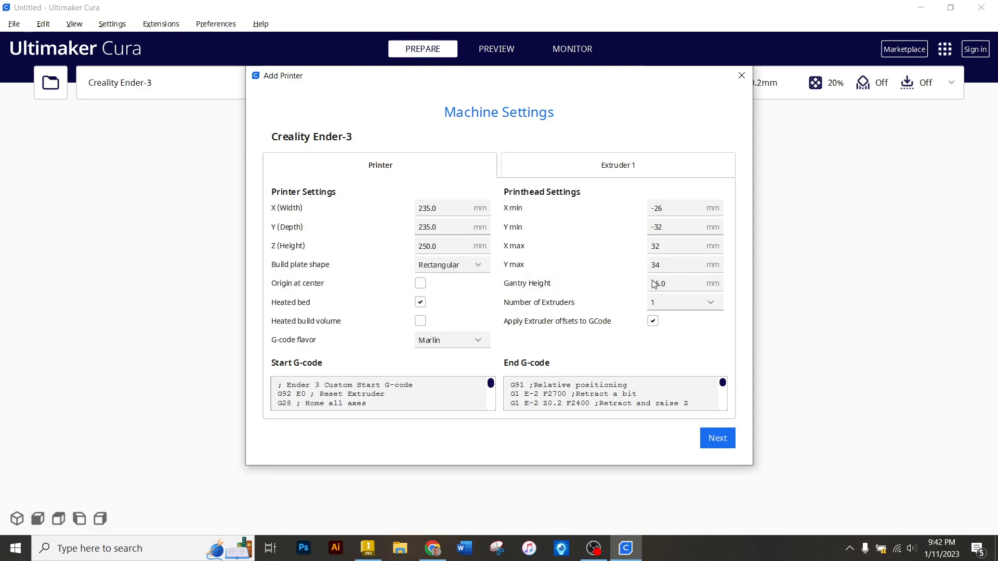
pyautogui.click(544, 171)
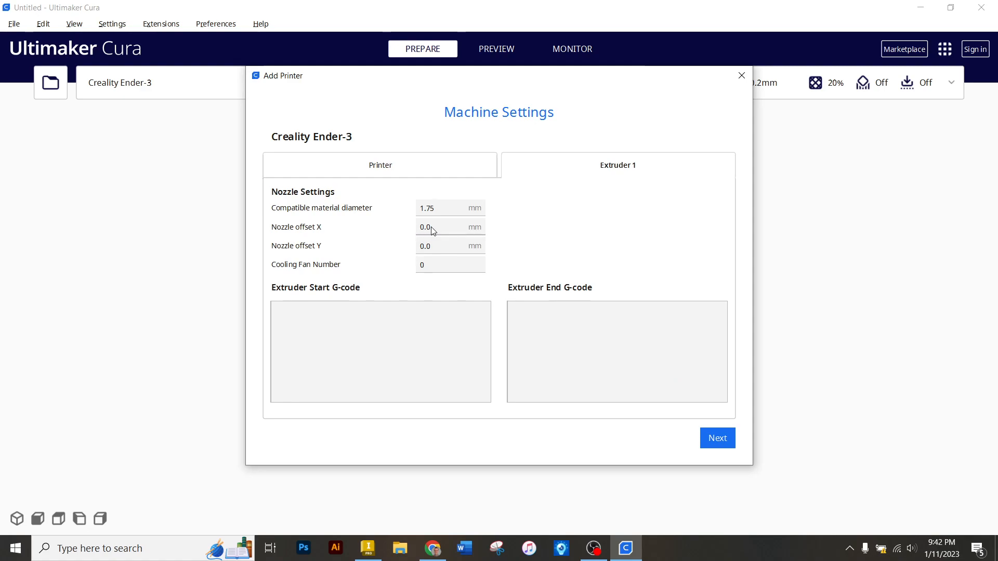
pyautogui.click(410, 171)
pyautogui.click(718, 439)
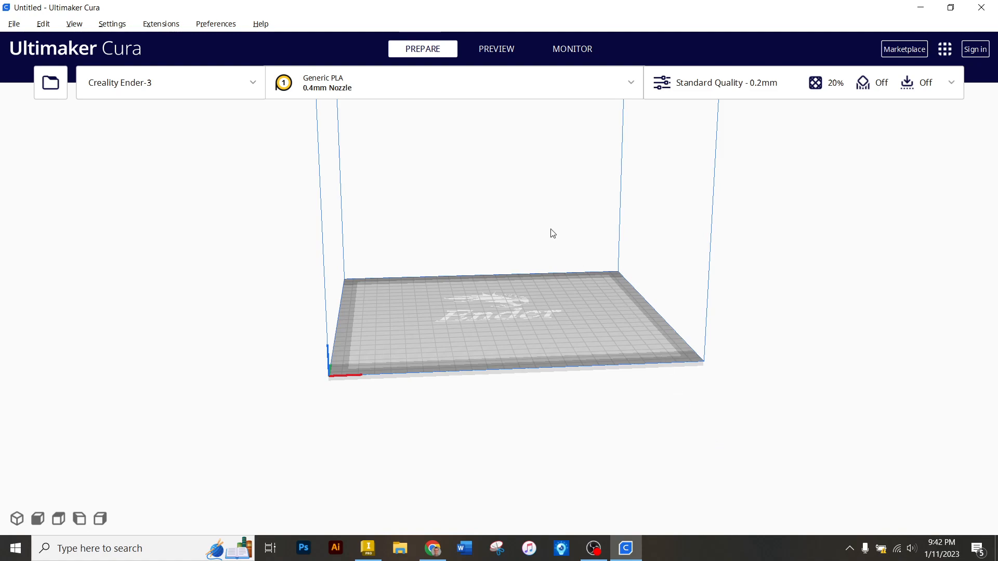
# Switch the active printer to the Ultimaker 2+ and check its material and nozzle configuration
pyautogui.moveTo(474, 229); pyautogui.dragTo(490, 310, button='right')
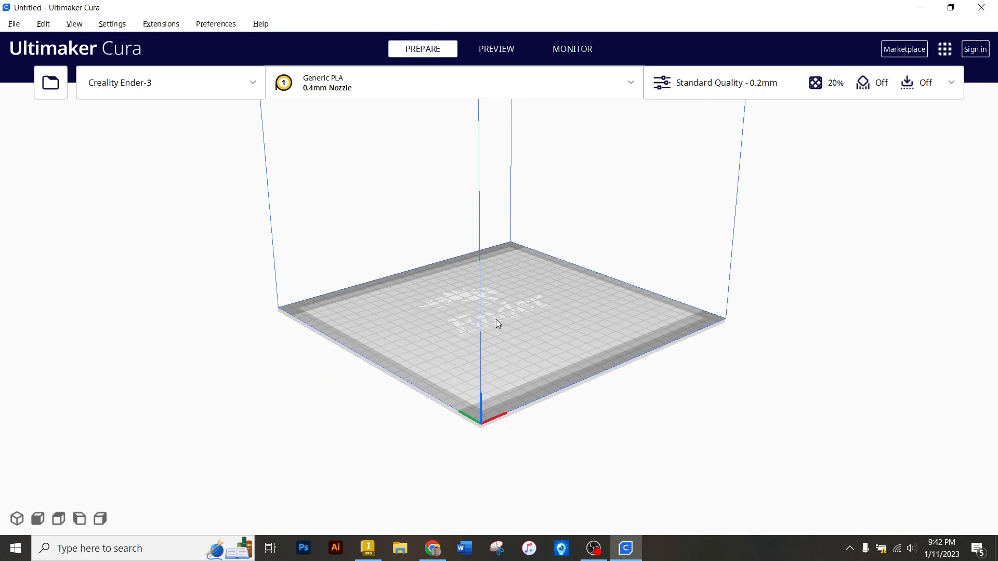
pyautogui.click(204, 89)
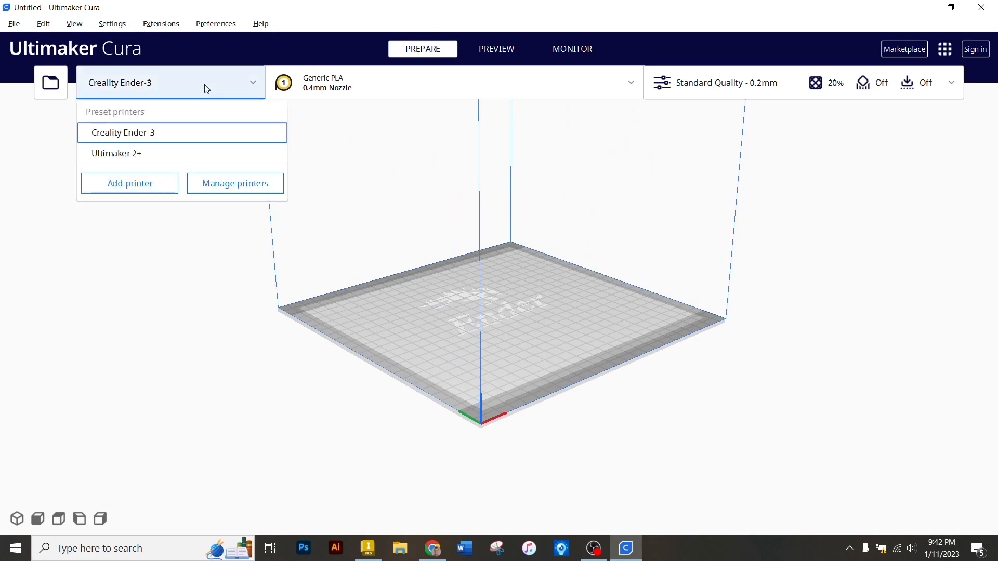
pyautogui.click(117, 153)
pyautogui.moveTo(518, 302)
pyautogui.mouseDown(button='right')
pyautogui.moveTo(497, 278)
pyautogui.moveTo(441, 317)
pyautogui.moveTo(247, 306)
pyautogui.moveTo(515, 304)
pyautogui.mouseUp(button='right')
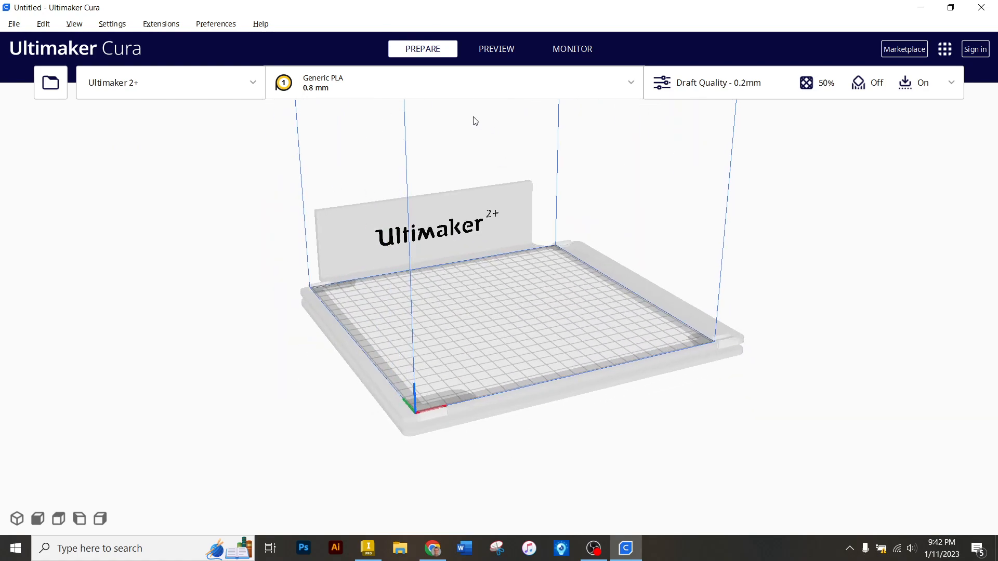
pyautogui.click(345, 95)
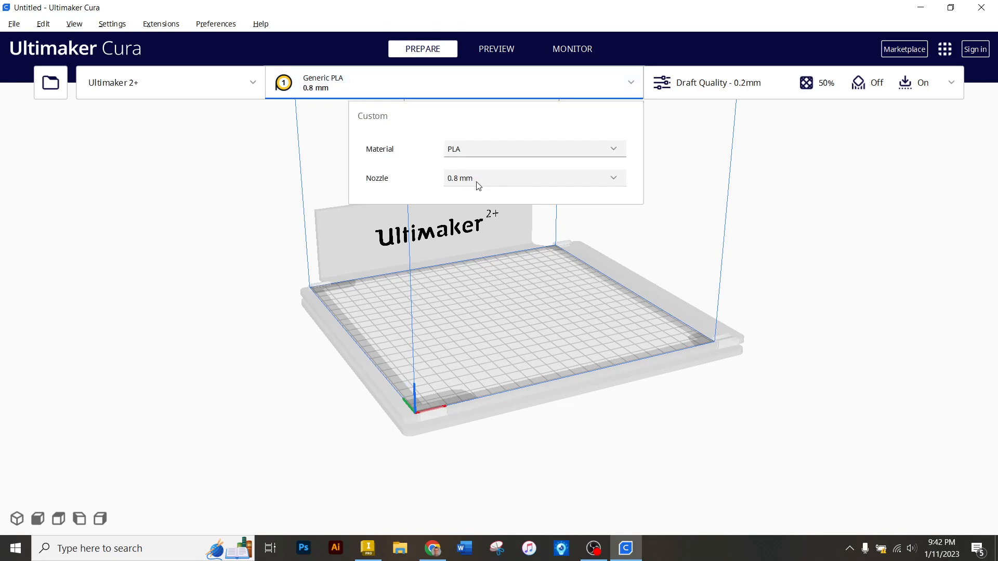
pyautogui.click(203, 194)
# Make the Creality Ender-3 the active printer and check its material and nozzle size
pyautogui.click(244, 85)
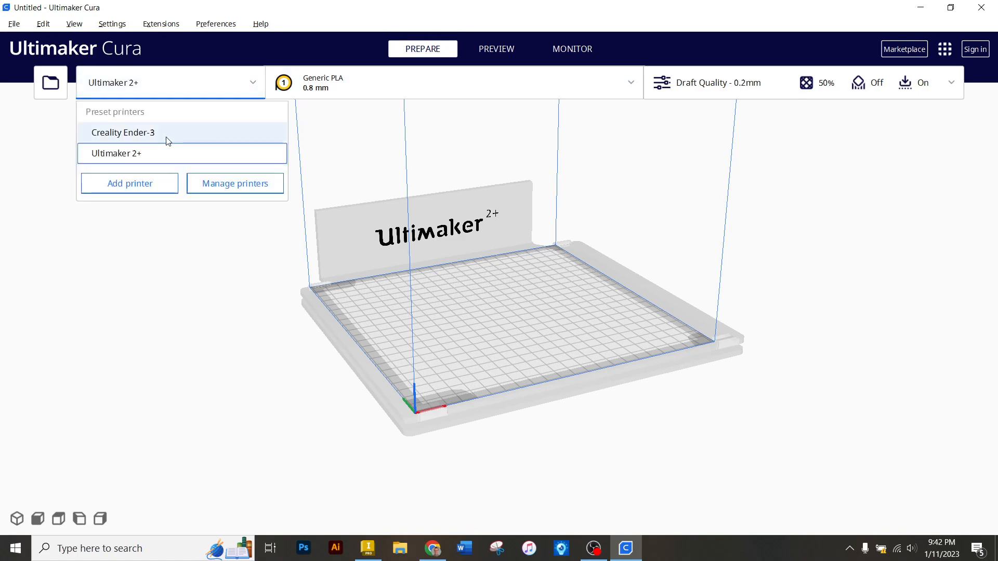
pyautogui.click(375, 85)
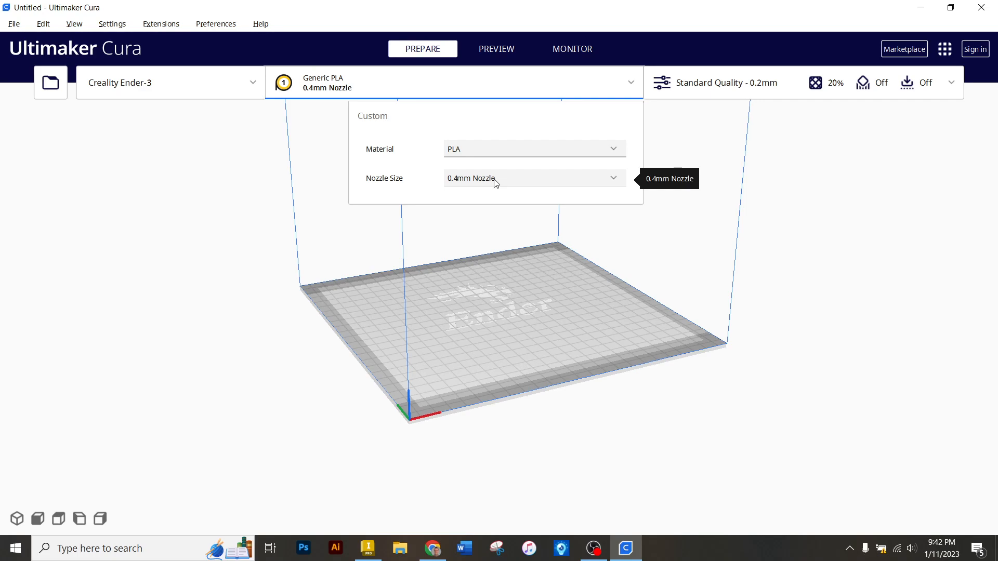
pyautogui.click(530, 252)
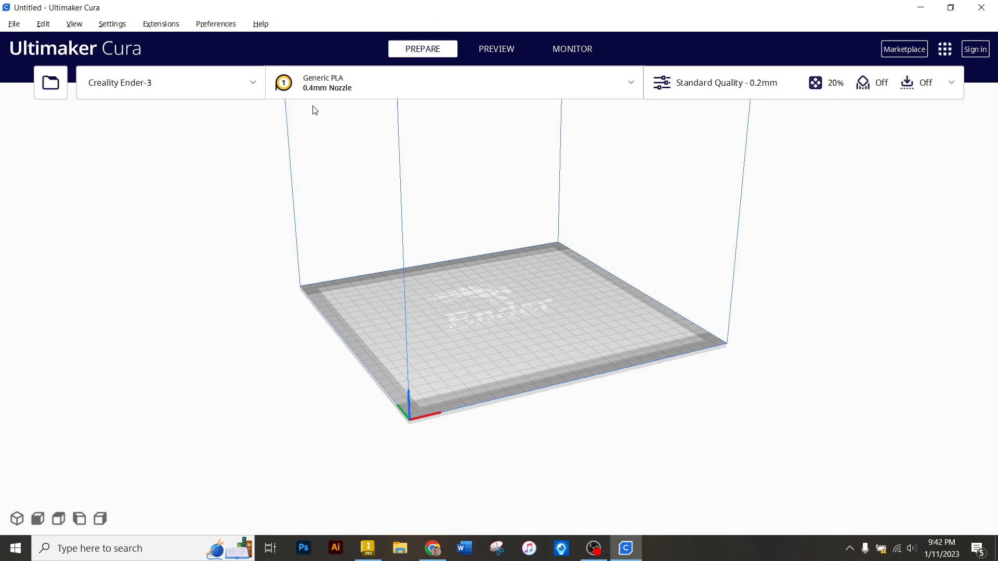
# Open the Cone STL file from the 3D Printing Set Up folder on the Ender-3 build plate
pyautogui.click(50, 83)
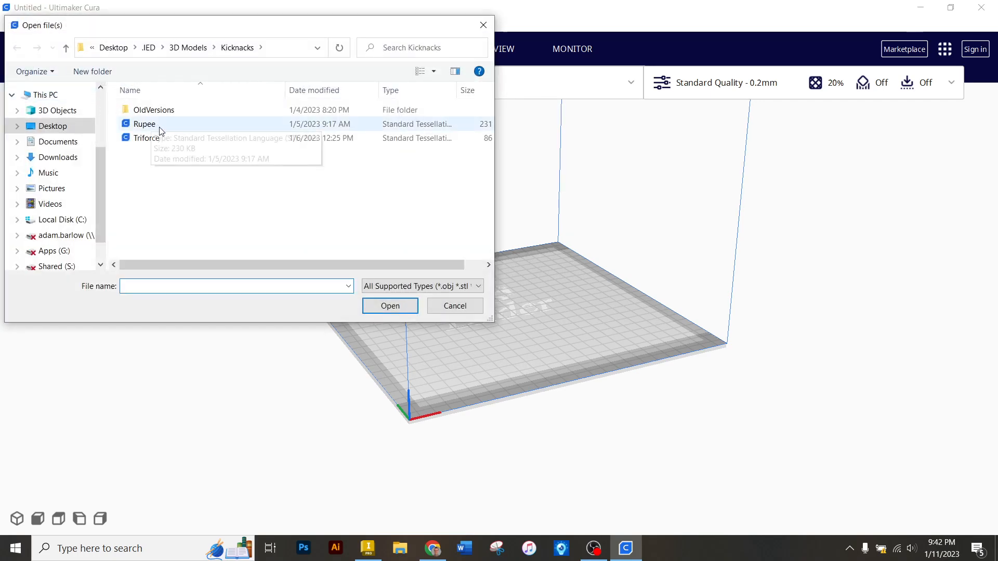
pyautogui.click(190, 48)
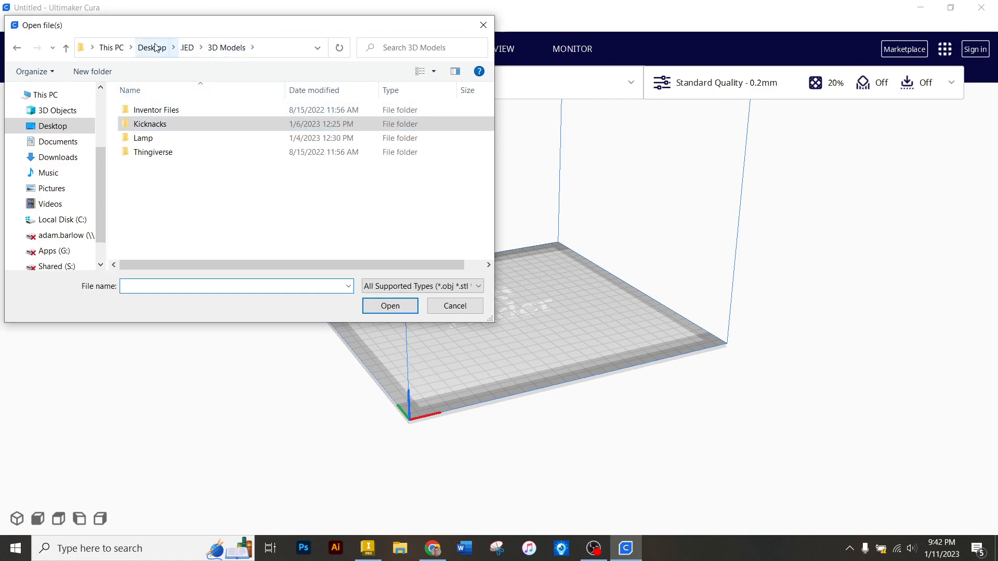
pyautogui.click(188, 47)
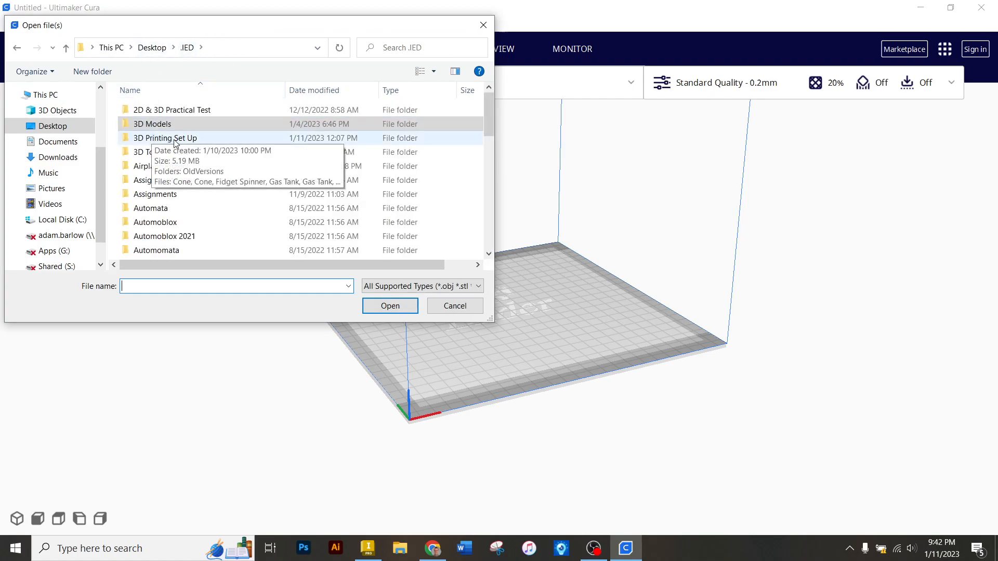
pyautogui.doubleClick(175, 139)
pyautogui.click(173, 126)
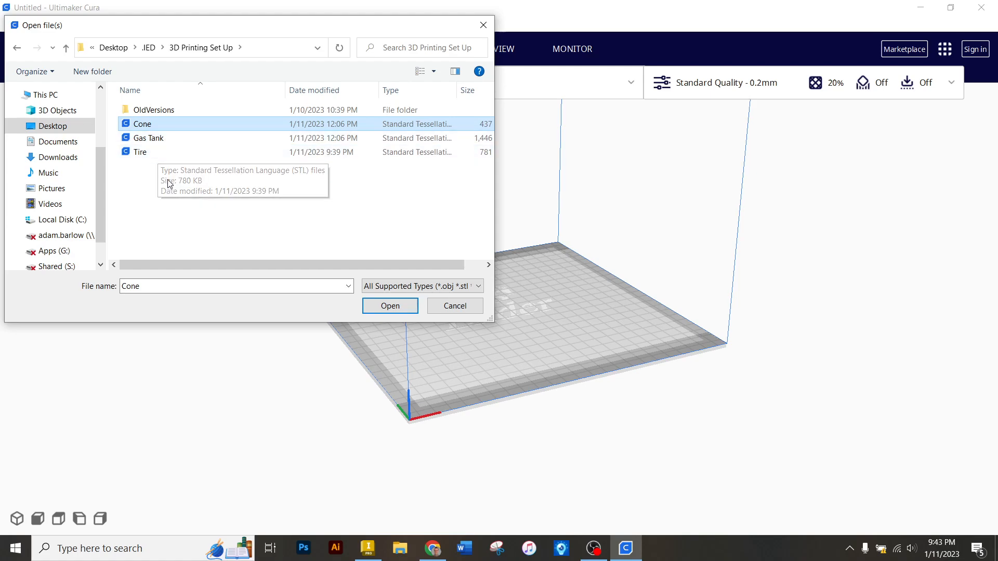
pyautogui.moveTo(219, 208); pyautogui.dragTo(146, 124)
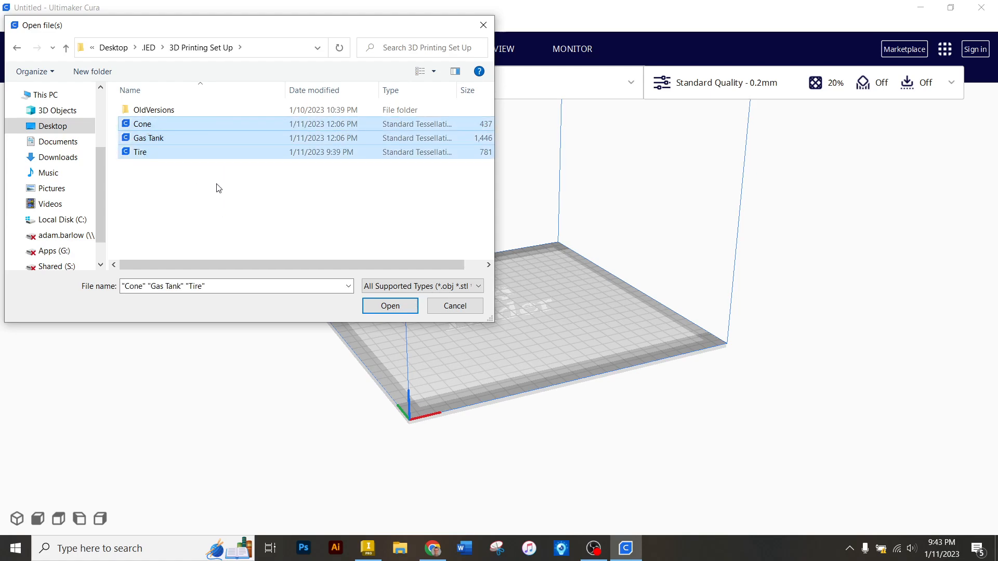
pyautogui.click(189, 122)
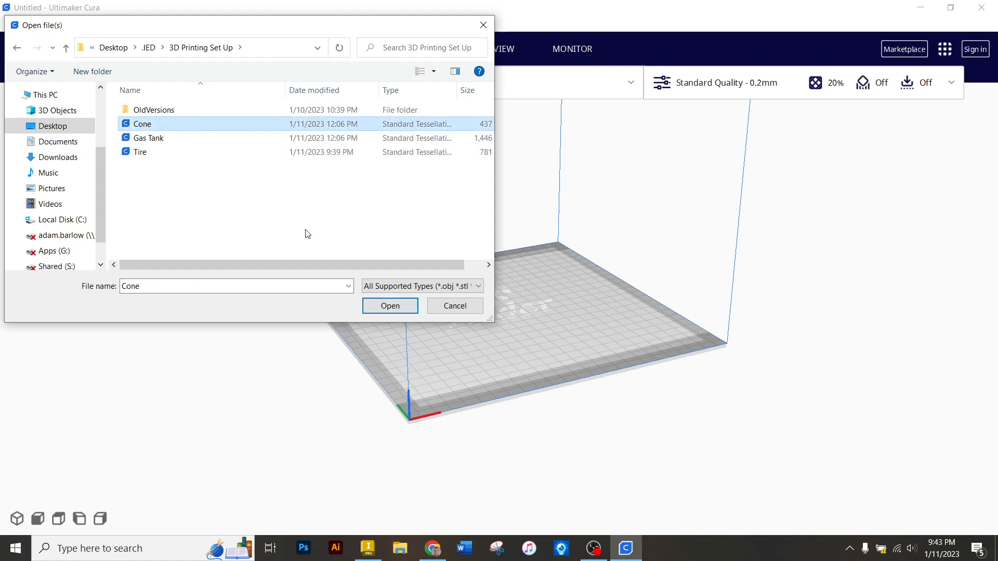
pyautogui.click(385, 310)
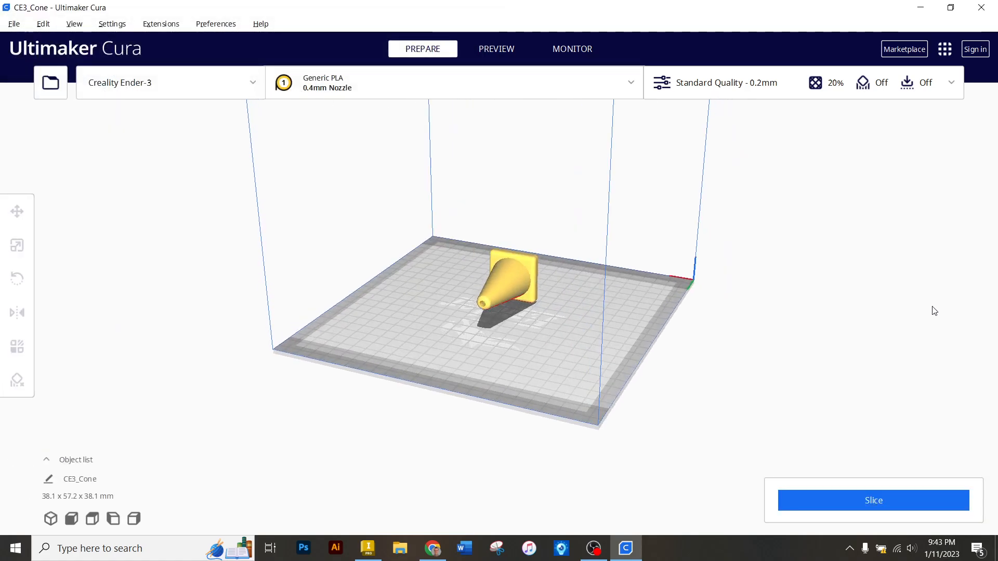
# Inspect the cone's orientation and its overhanging areas from the sides and from underneath the build plate
pyautogui.moveTo(859, 274); pyautogui.dragTo(270, 301, button='right')
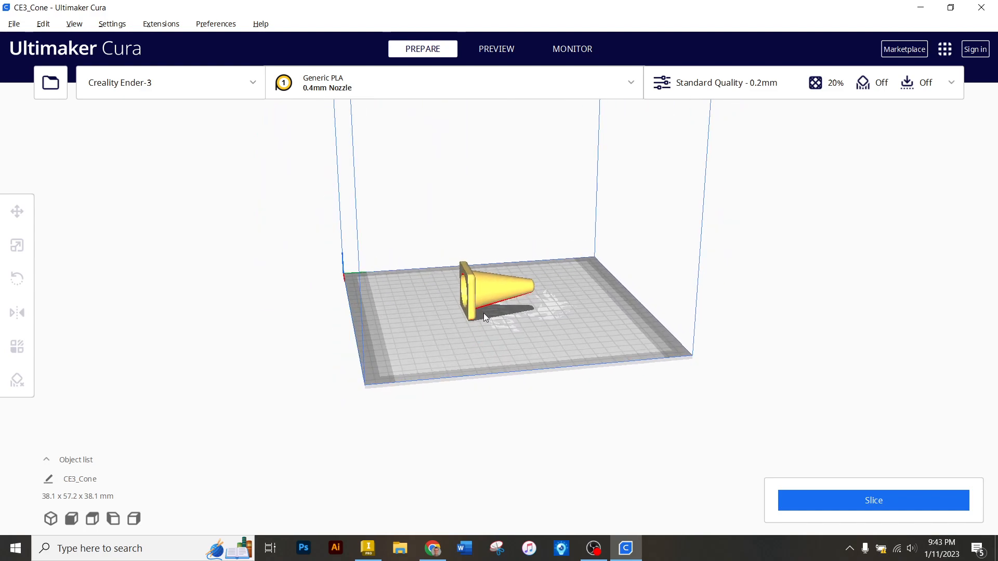
pyautogui.scroll(10, 483, 313)
pyautogui.moveTo(523, 397); pyautogui.dragTo(326, 315, button='right')
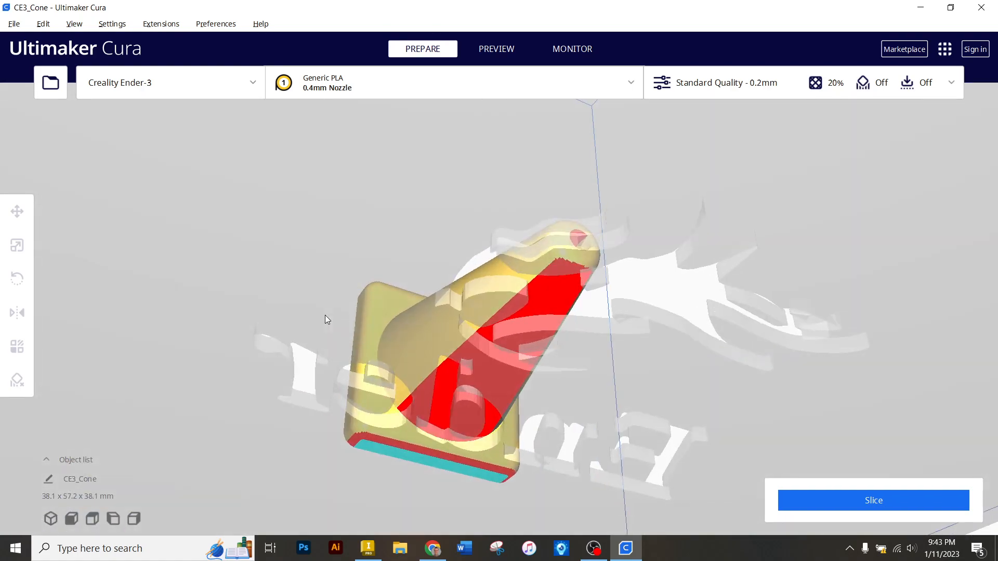
pyautogui.moveTo(409, 290); pyautogui.dragTo(450, 360, button='right')
pyautogui.moveTo(493, 316); pyautogui.dragTo(628, 355, button='right')
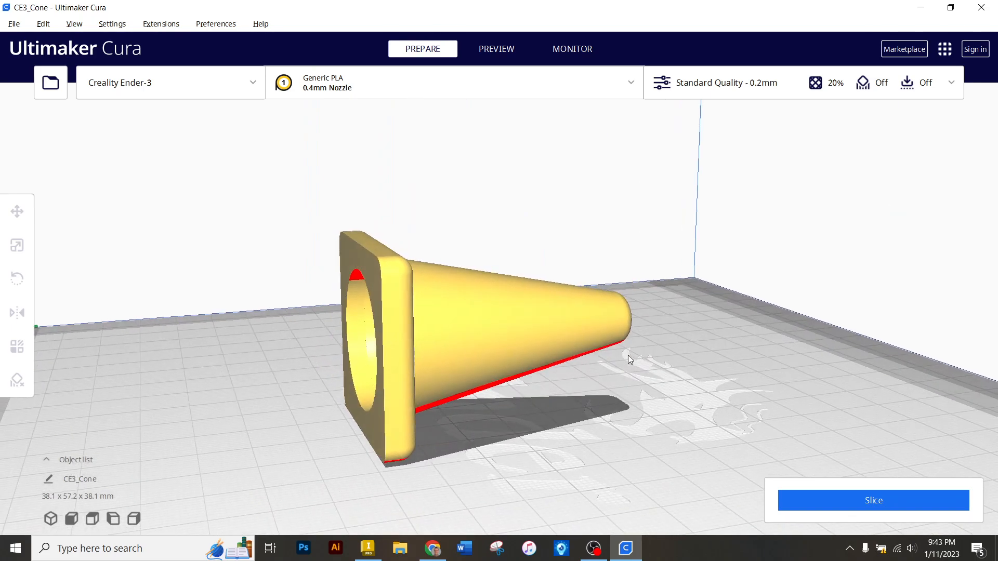
# Select the cone and look through the Move, Scale, Rotate, Mirror, Per Model Settings and Support Blocker tools
pyautogui.click(508, 330)
pyautogui.click(634, 305)
pyautogui.click(499, 320)
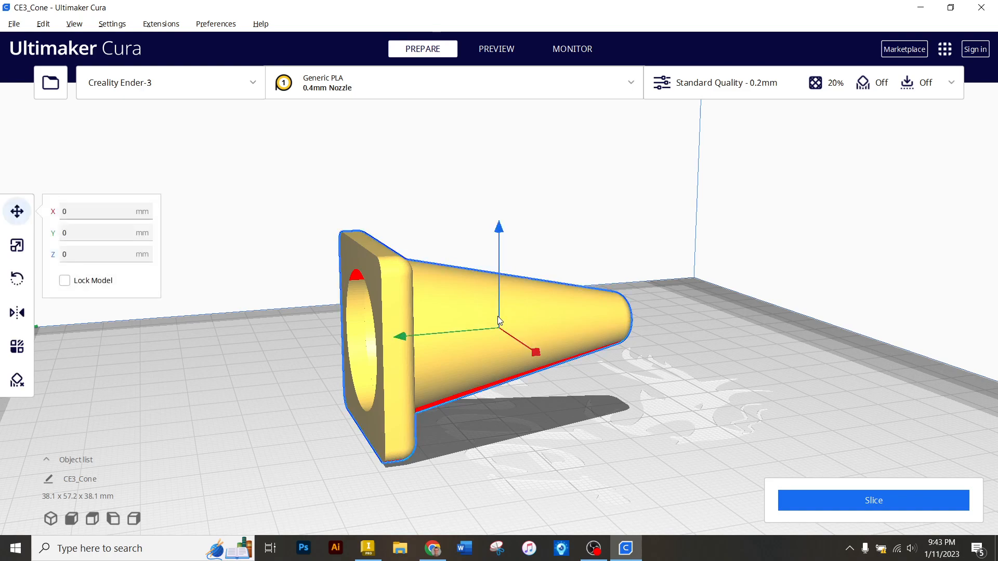
pyautogui.click(24, 246)
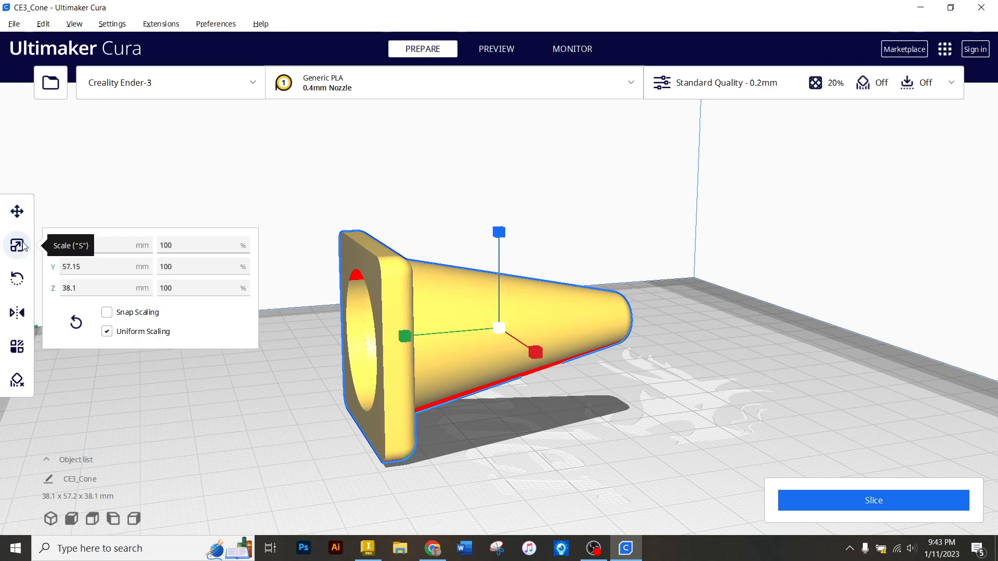
pyautogui.click(17, 279)
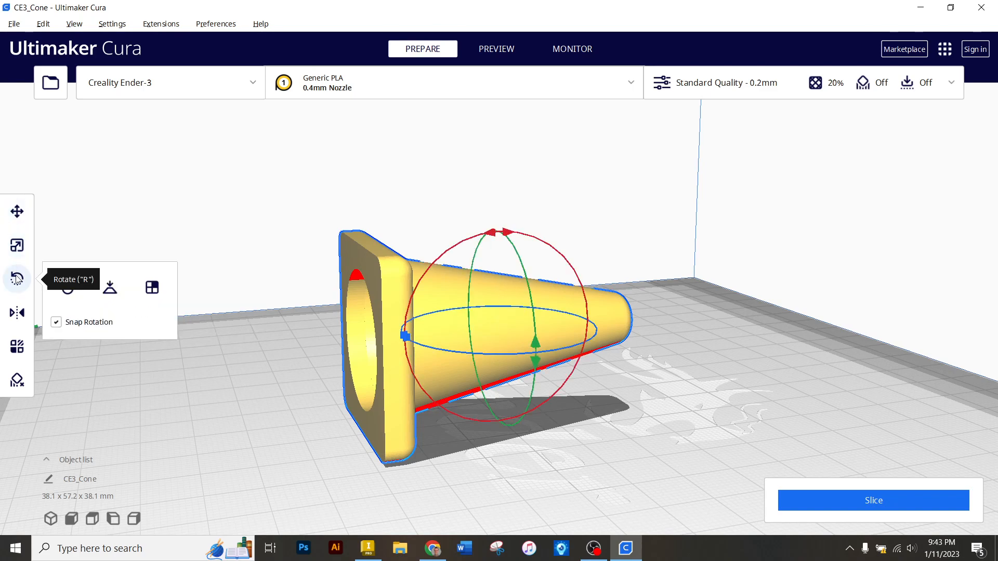
pyautogui.click(20, 320)
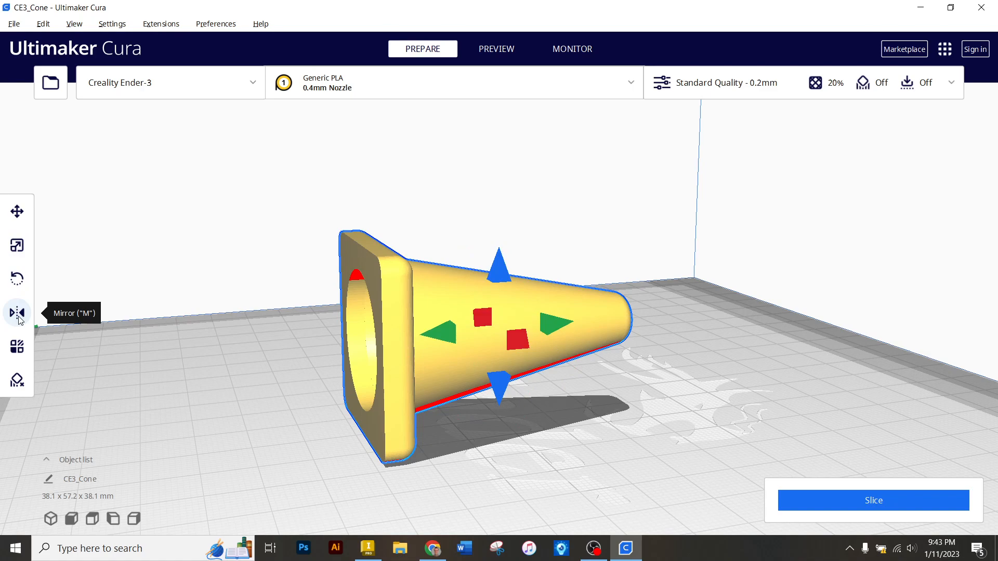
pyautogui.click(26, 352)
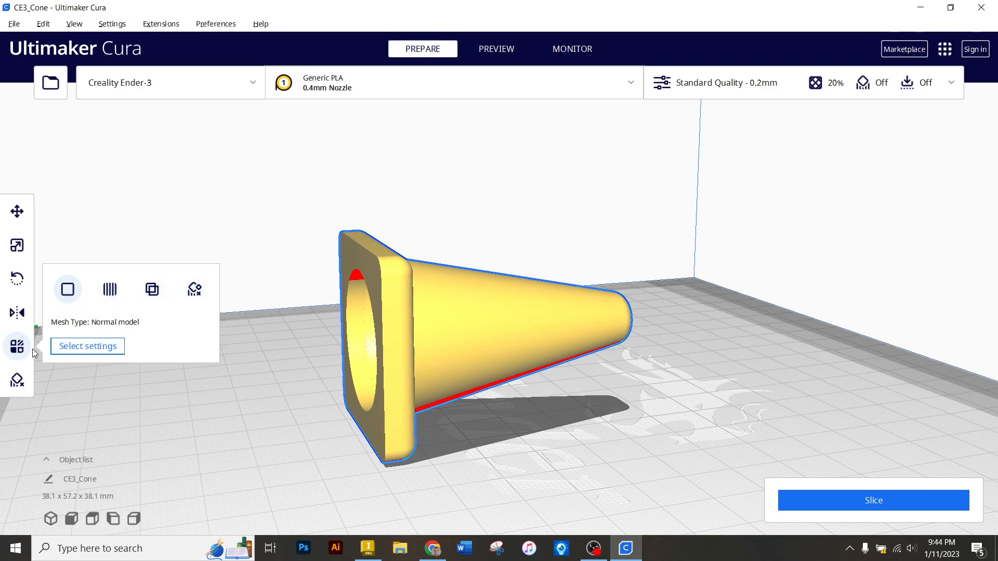
pyautogui.click(24, 380)
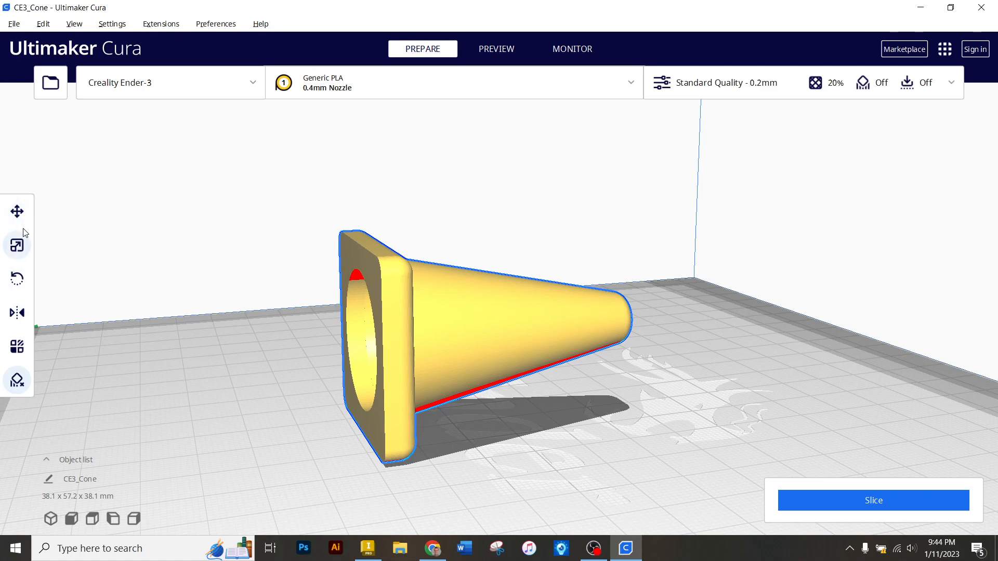
# Try rotating the cone 90° about the X axis to stand it upright, and undo the rotation
pyautogui.click(17, 280)
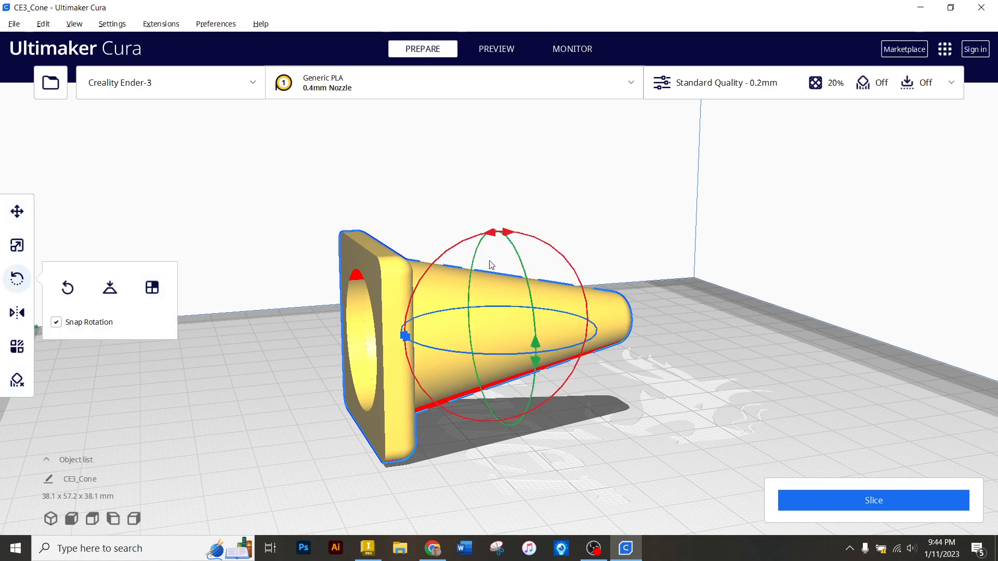
pyautogui.moveTo(466, 232); pyautogui.dragTo(224, 393)
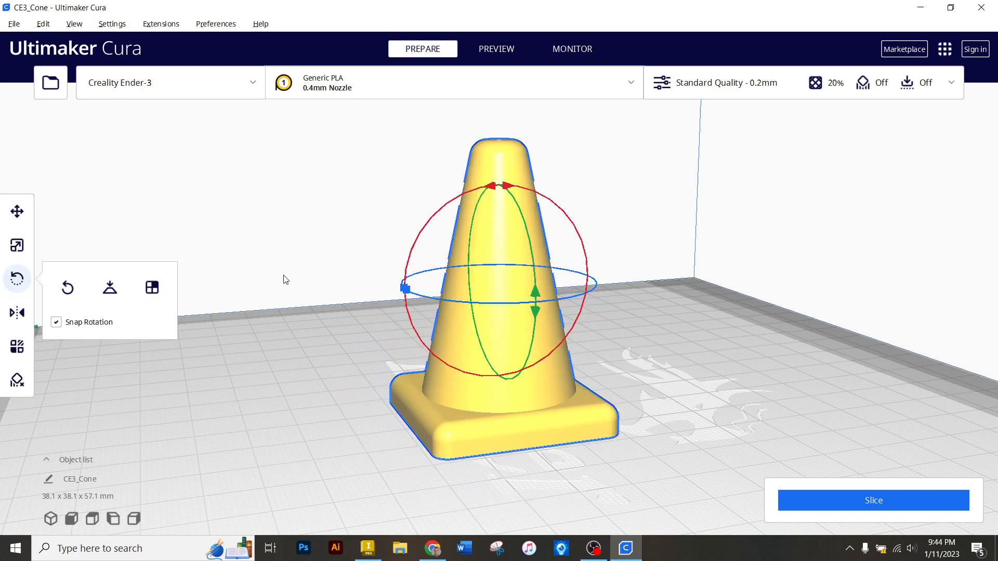
pyautogui.click(321, 201)
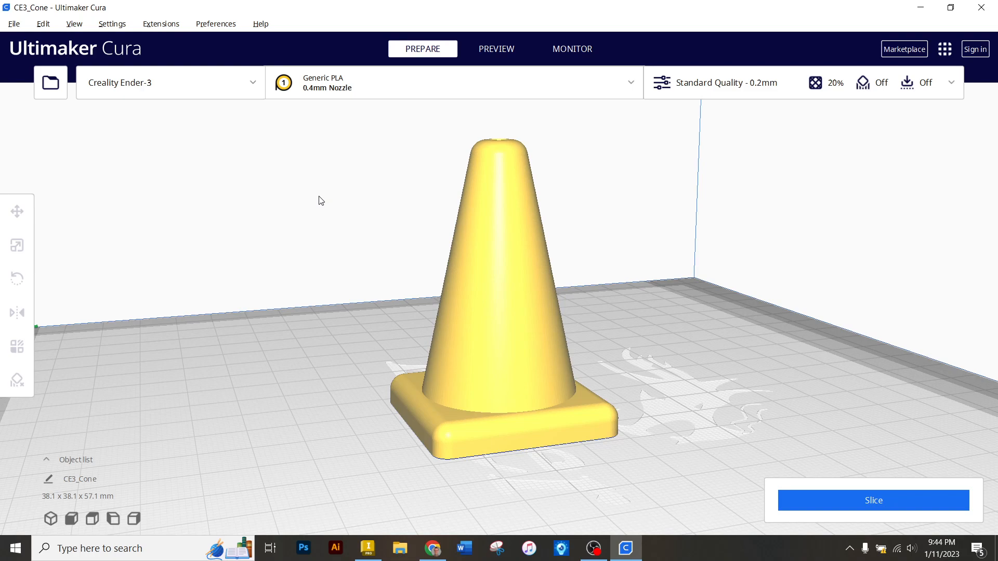
pyautogui.hotkey('ctrl', 'z')
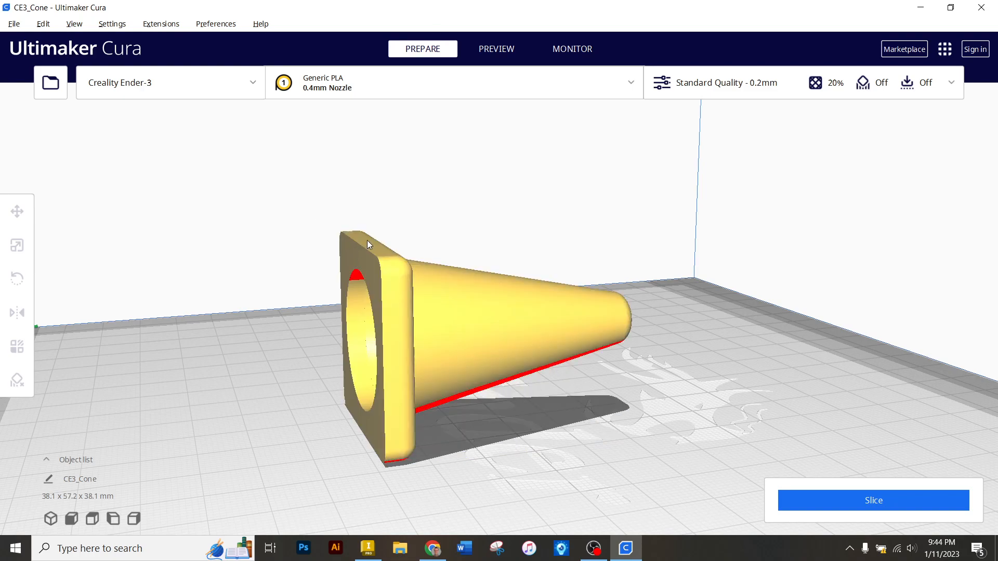
# Try to align a face at the edge of the cone's base to the build plate, and undo the alignment
pyautogui.click(368, 254)
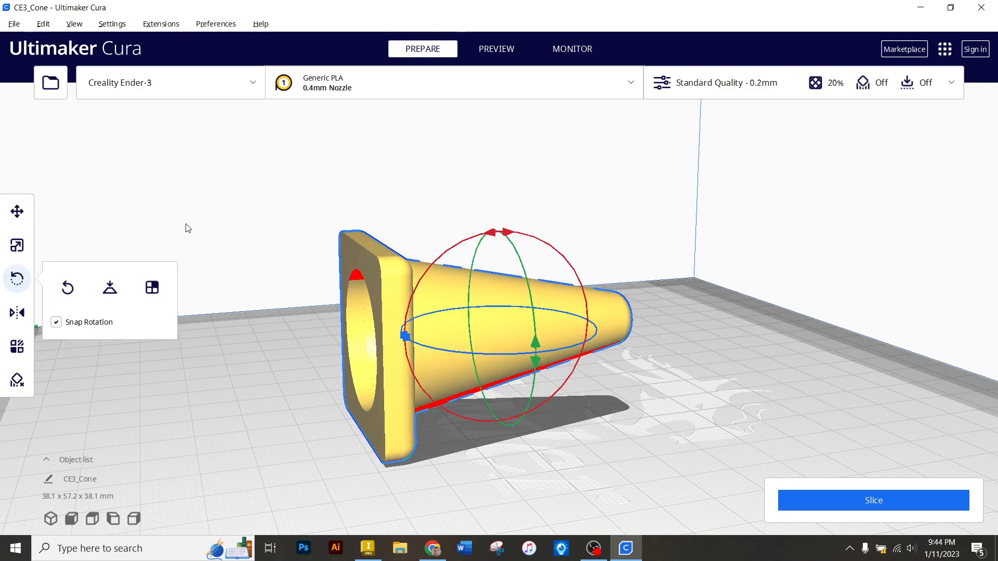
pyautogui.click(118, 302)
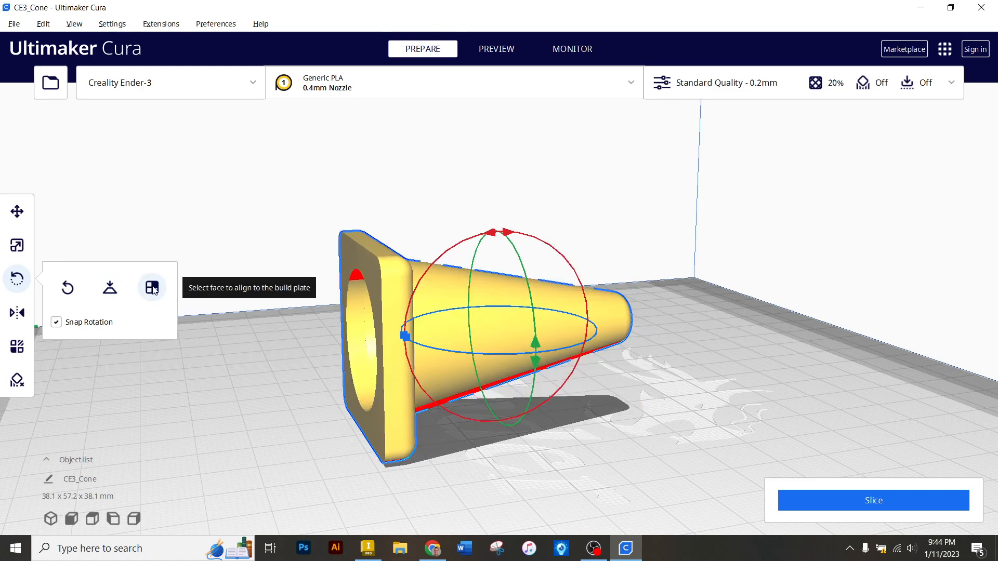
pyautogui.click(152, 289)
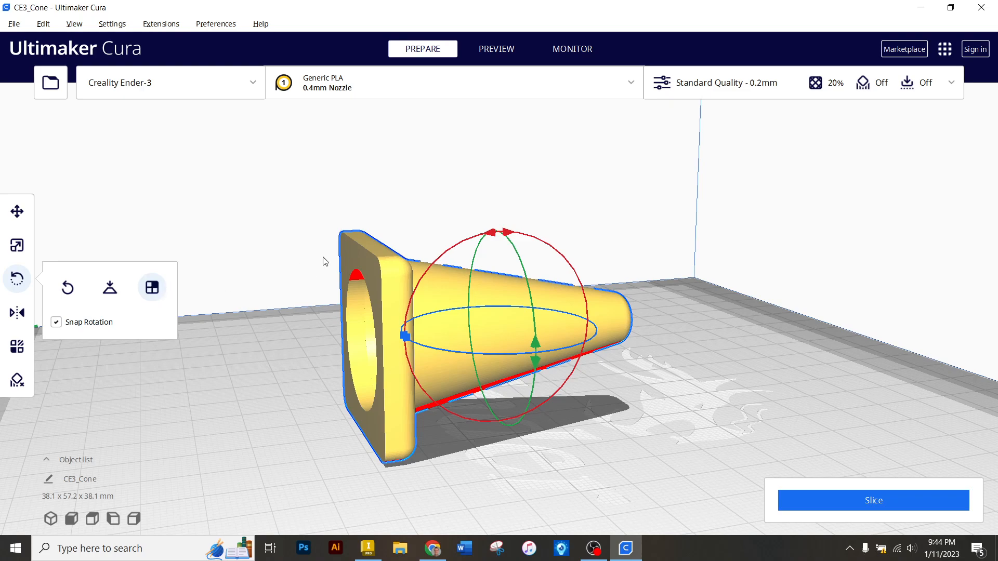
pyautogui.click(355, 262)
pyautogui.click(368, 269)
pyautogui.click(150, 290)
pyautogui.click(360, 261)
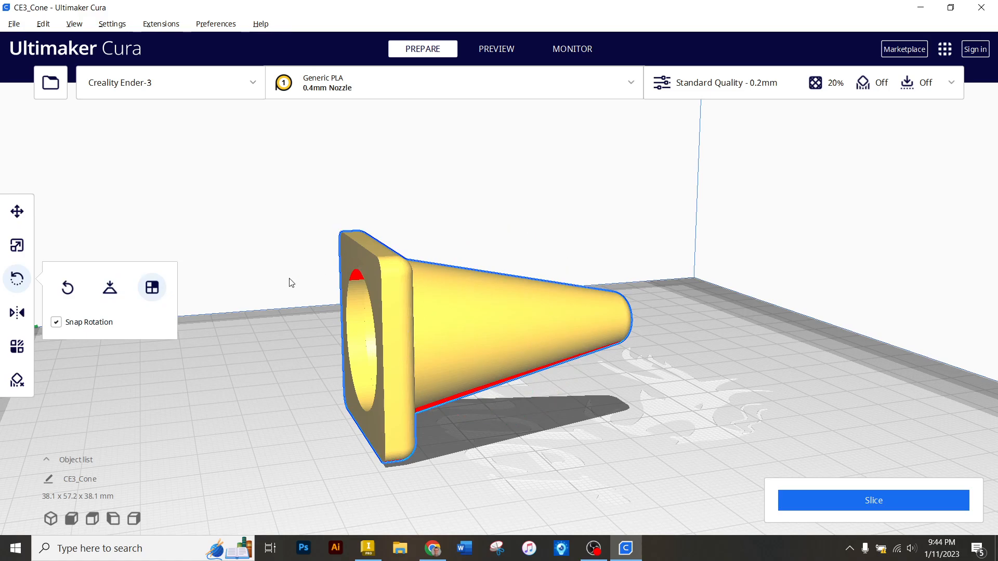
pyautogui.click(349, 263)
pyautogui.moveTo(628, 309); pyautogui.dragTo(294, 300, button='right')
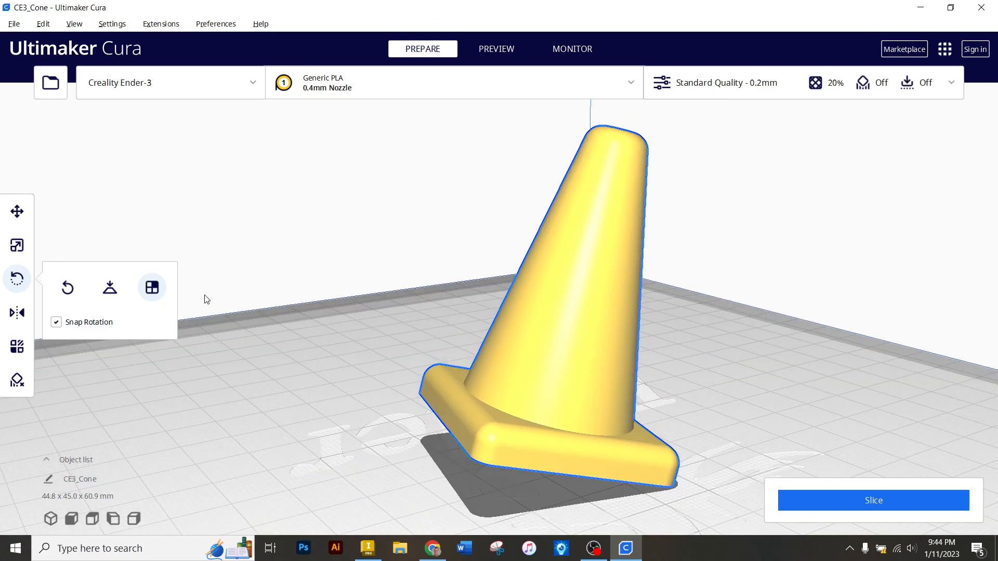
pyautogui.hotkey('ctrl', 'z')
# Align the flat underside of the cone's base to the build plate so the cone stands upright
pyautogui.moveTo(389, 359); pyautogui.dragTo(461, 385, button='right')
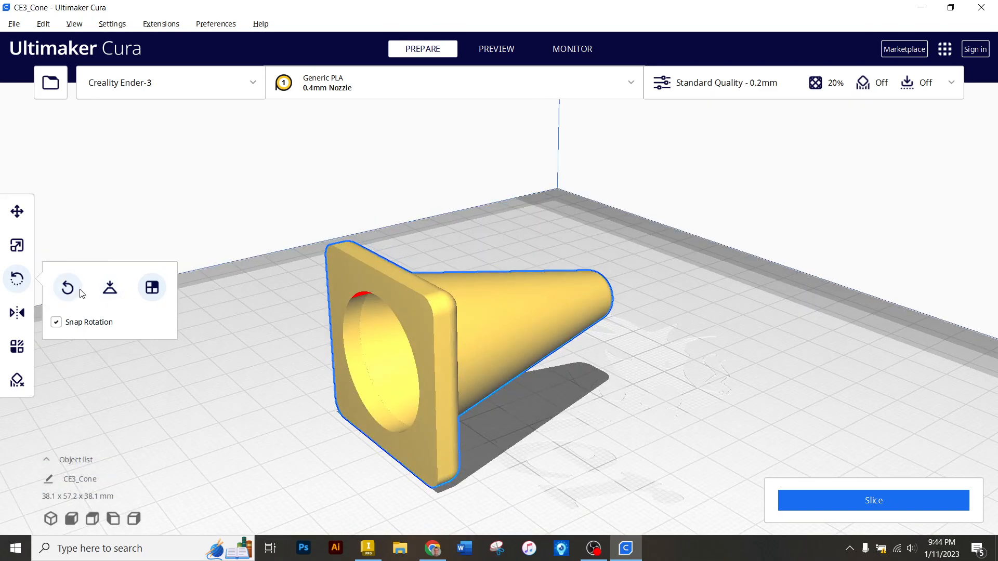
pyautogui.click(476, 301)
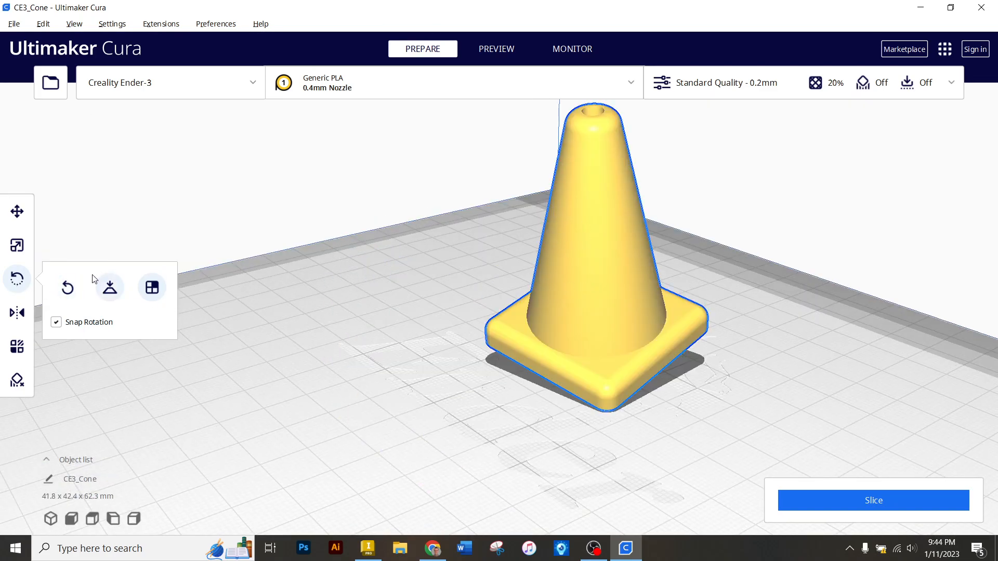
pyautogui.click(111, 288)
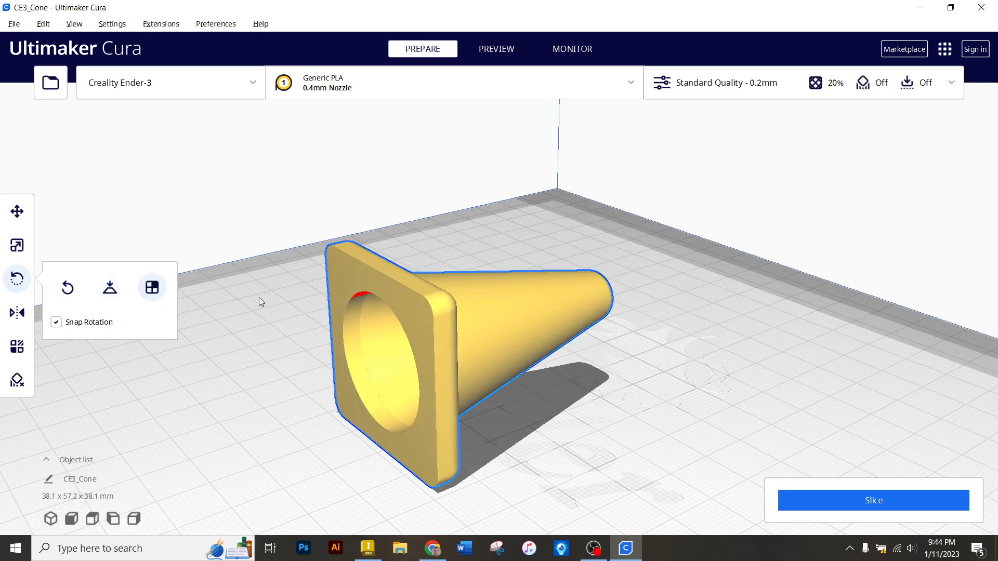
pyautogui.click(421, 292)
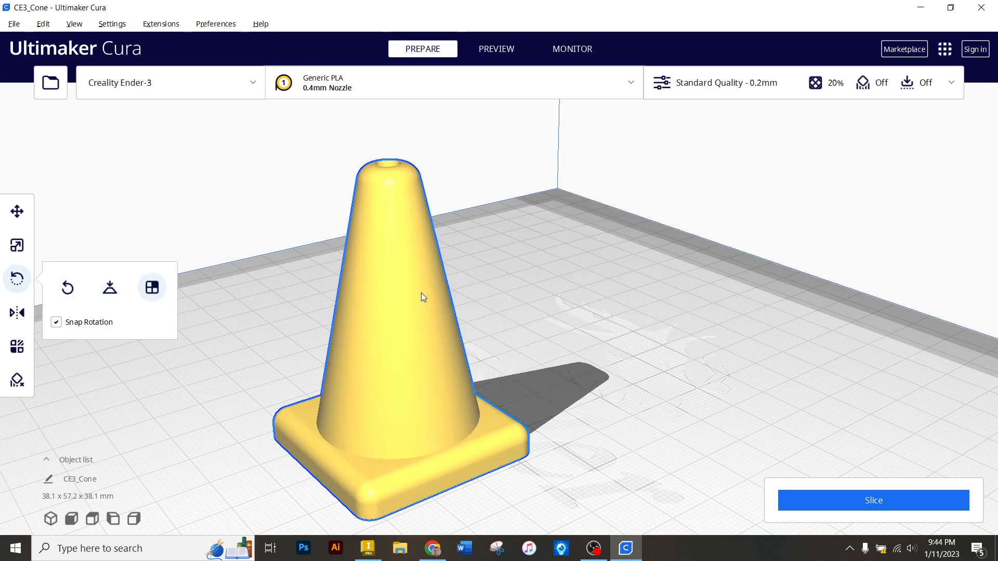
pyautogui.moveTo(572, 325); pyautogui.dragTo(263, 270, button='right')
pyautogui.scroll(-3, 264, 267)
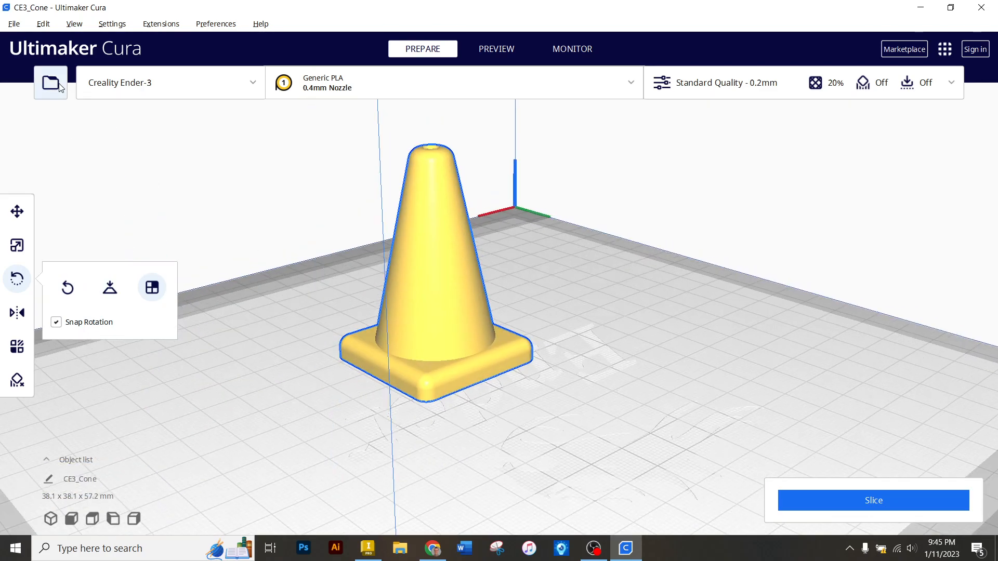
# Add the Tire STL file from the 3D Printing Set Up folder to the build plate beside the cone
pyautogui.click(58, 85)
pyautogui.click(157, 154)
pyautogui.click(403, 306)
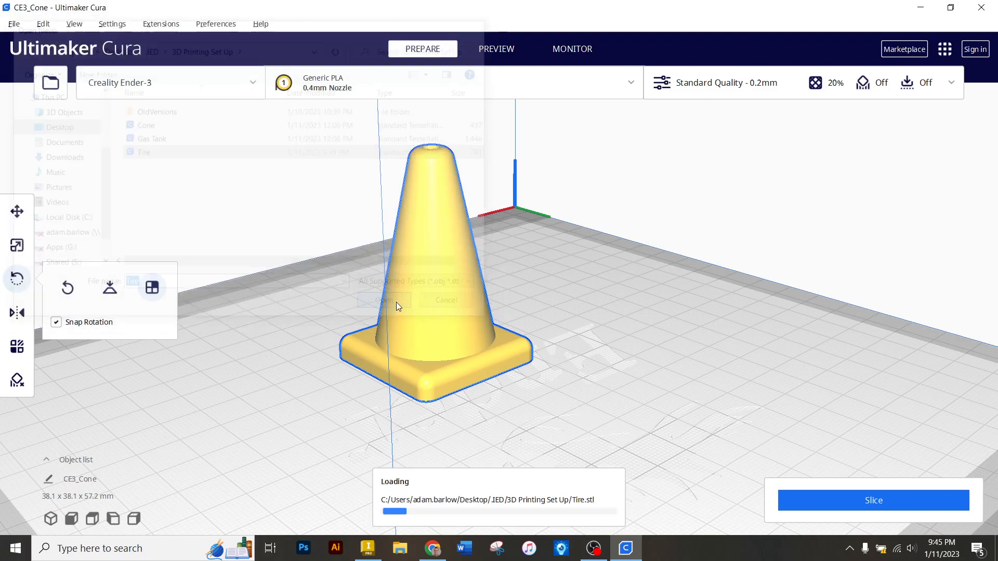
pyautogui.scroll(2, 512, 300)
pyautogui.scroll(-2, 512, 300)
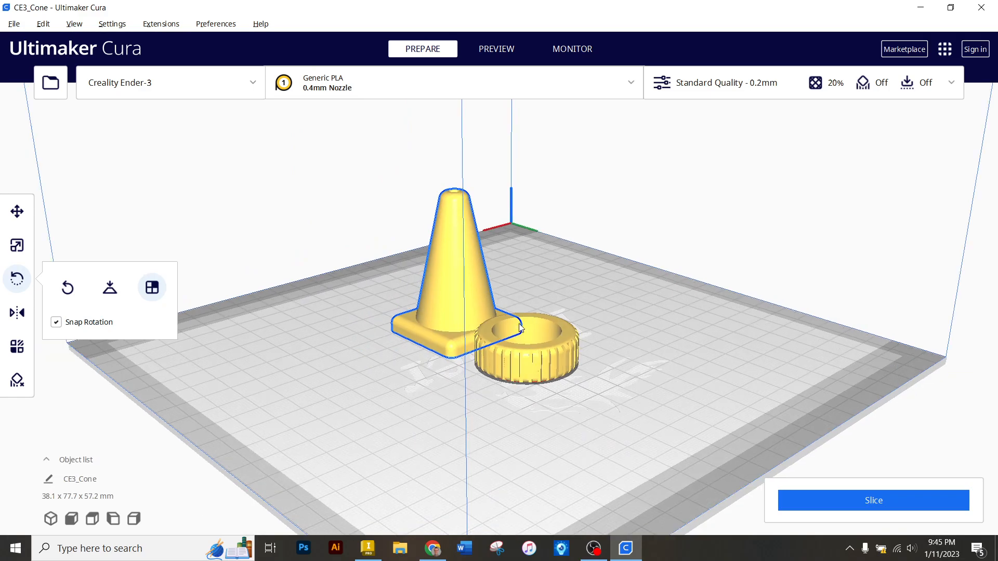
pyautogui.moveTo(597, 389); pyautogui.dragTo(757, 419, button='right')
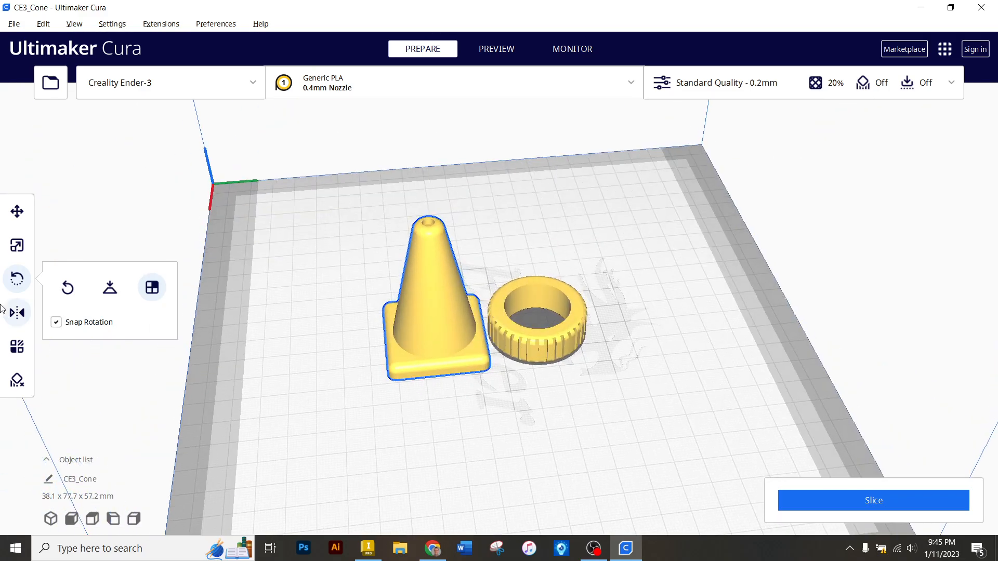
# Select the tire and move it slightly away from the cone on the build plate
pyautogui.click(582, 314)
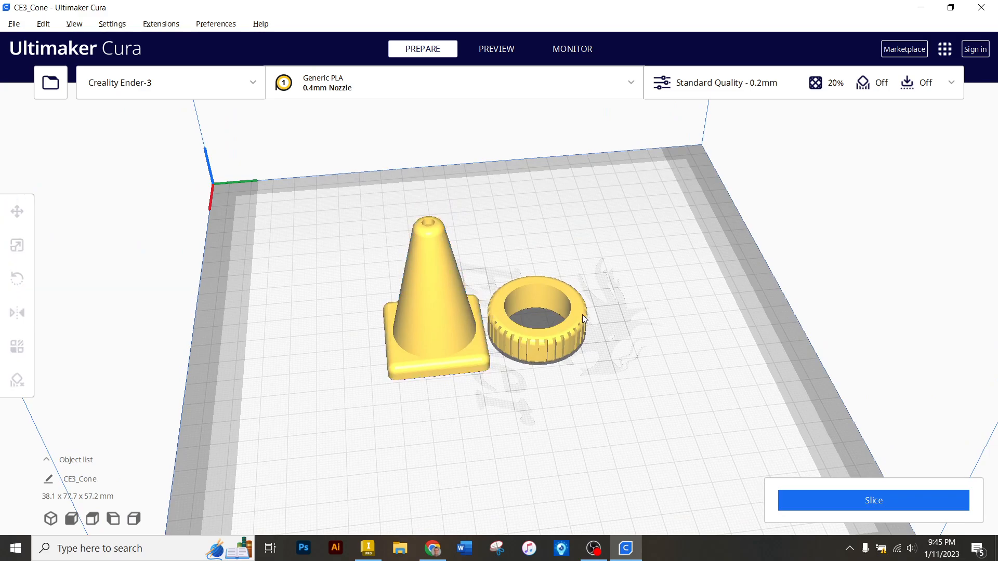
pyautogui.click(580, 300)
pyautogui.click(17, 212)
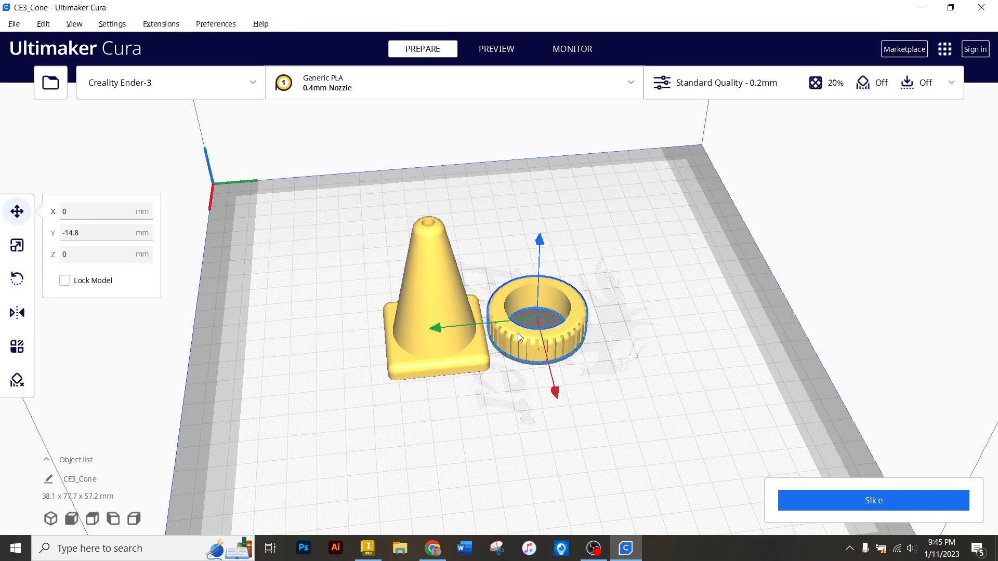
pyautogui.moveTo(573, 332)
pyautogui.mouseDown()
pyautogui.moveTo(581, 287)
pyautogui.moveTo(505, 230)
pyautogui.moveTo(447, 436)
pyautogui.moveTo(608, 343)
pyautogui.moveTo(526, 295)
pyautogui.moveTo(578, 314)
pyautogui.moveTo(583, 327)
pyautogui.mouseUp()
pyautogui.click(626, 313)
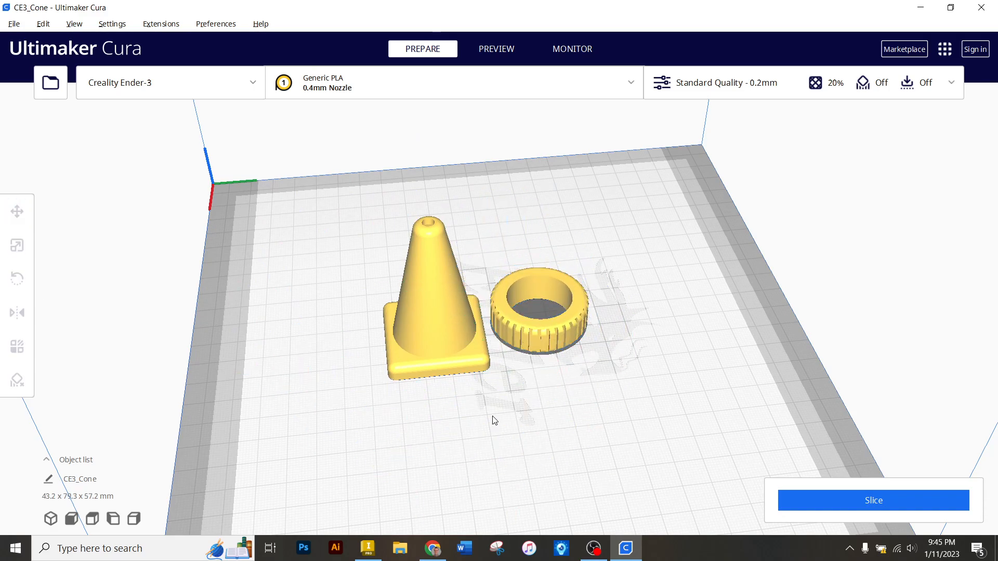
# Add the Gas Tank STL file from the 3D Printing Set Up folder to the build plate
pyautogui.scroll(3, 376, 279)
pyautogui.scroll(-4, 399, 357)
pyautogui.scroll(2, 521, 496)
pyautogui.scroll(-2, 494, 469)
pyautogui.click(50, 83)
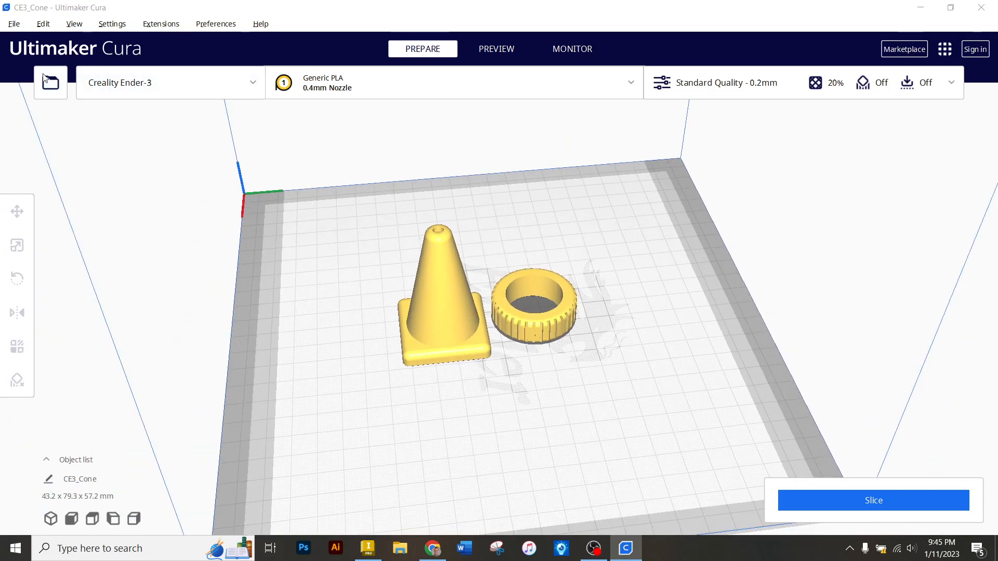
pyautogui.click(148, 138)
pyautogui.click(408, 308)
pyautogui.moveTo(589, 391); pyautogui.dragTo(696, 367, button='right')
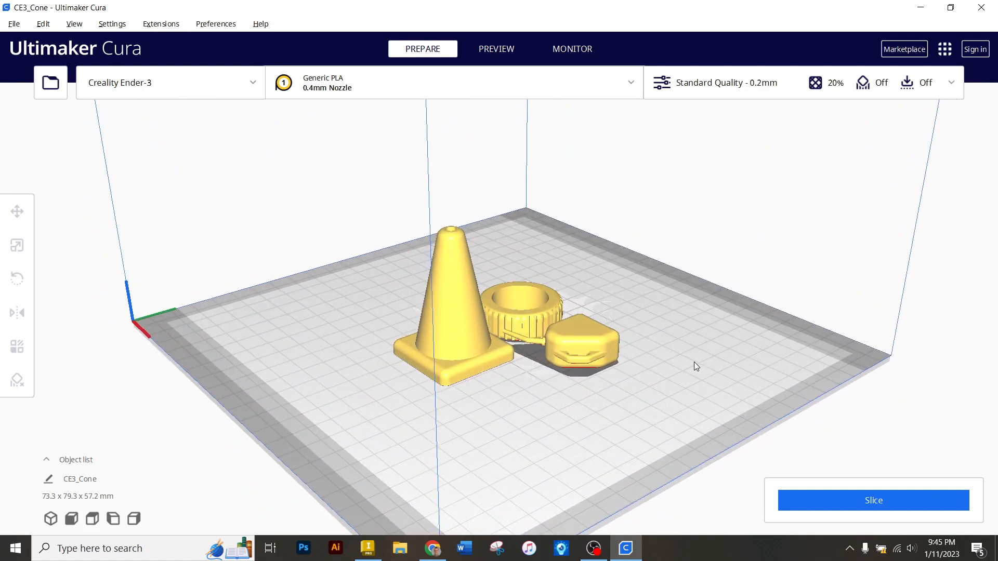
# Scale the gas tank uniformly to 200%
pyautogui.click(587, 335)
pyautogui.click(18, 246)
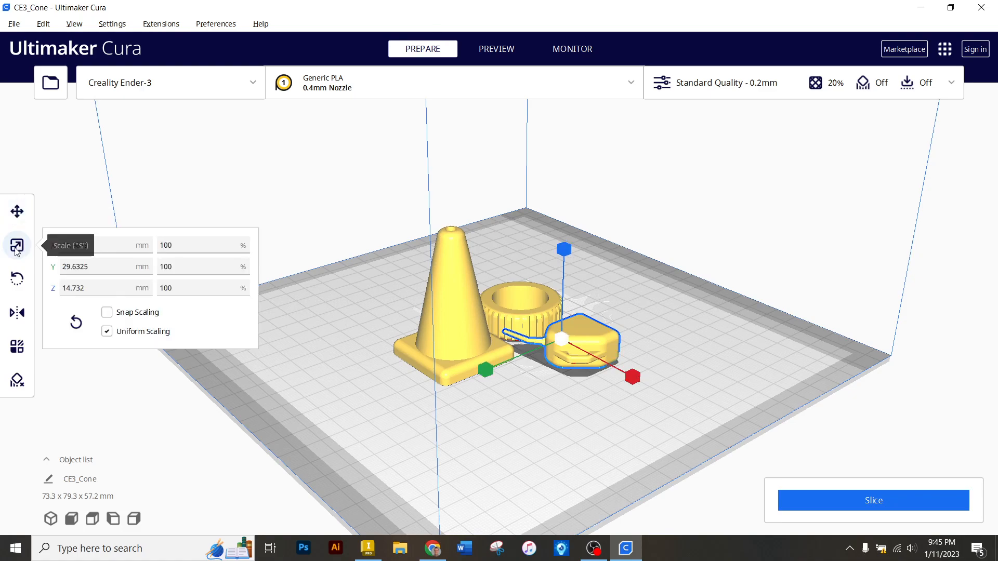
pyautogui.click(207, 252)
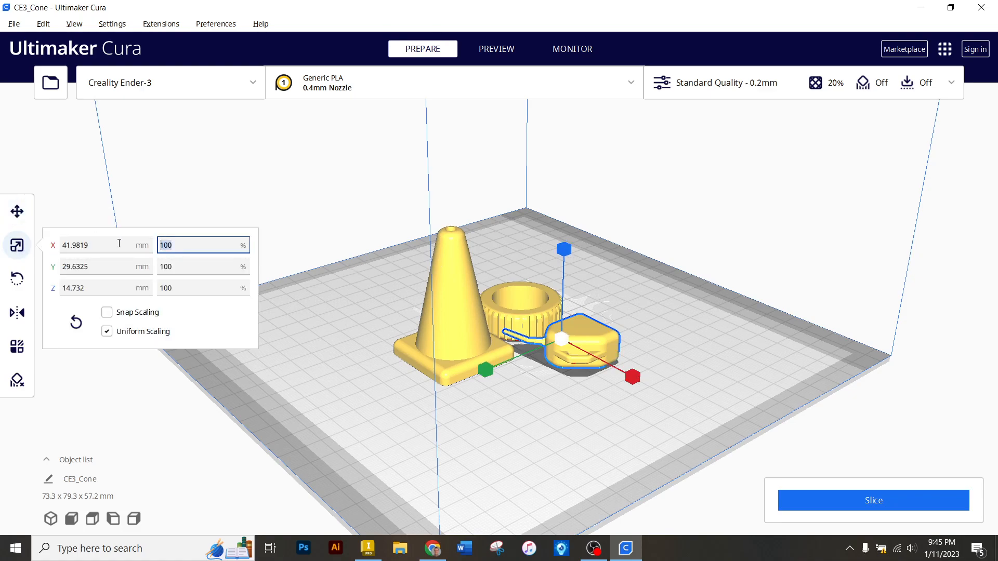
pyautogui.write('2')
pyautogui.press('Return')
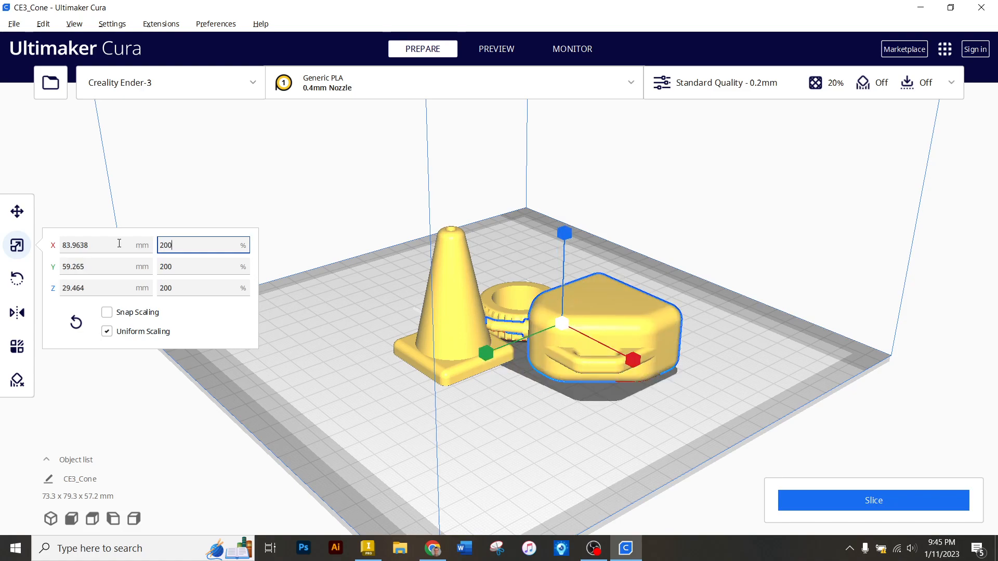
# Rotate the gas tank 90° about the X axis so it stands upright with its handle and spout at the top
pyautogui.moveTo(513, 406); pyautogui.dragTo(107, 420, button='right')
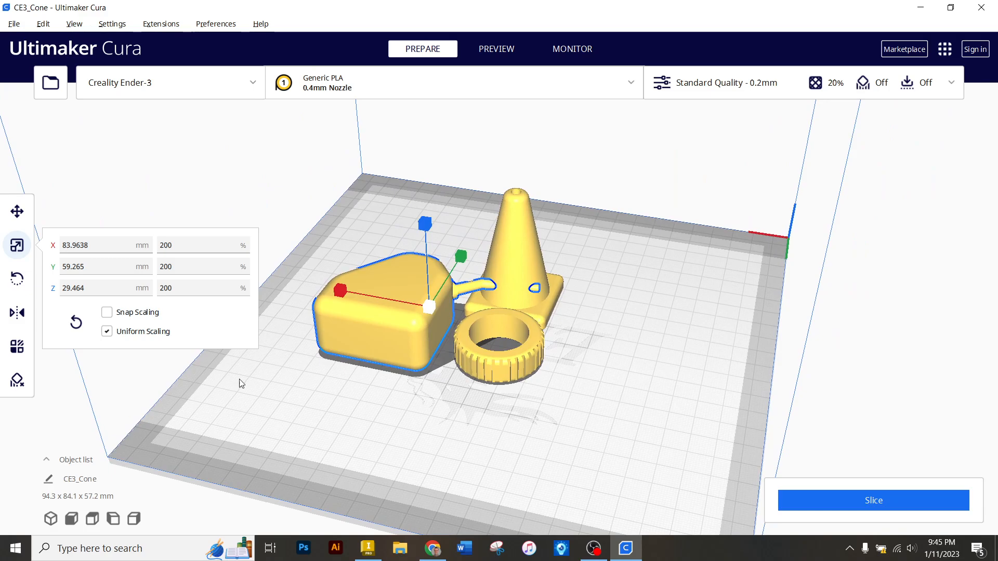
pyautogui.moveTo(575, 319); pyautogui.dragTo(443, 355, button='right')
pyautogui.moveTo(563, 352); pyautogui.dragTo(602, 356, button='right')
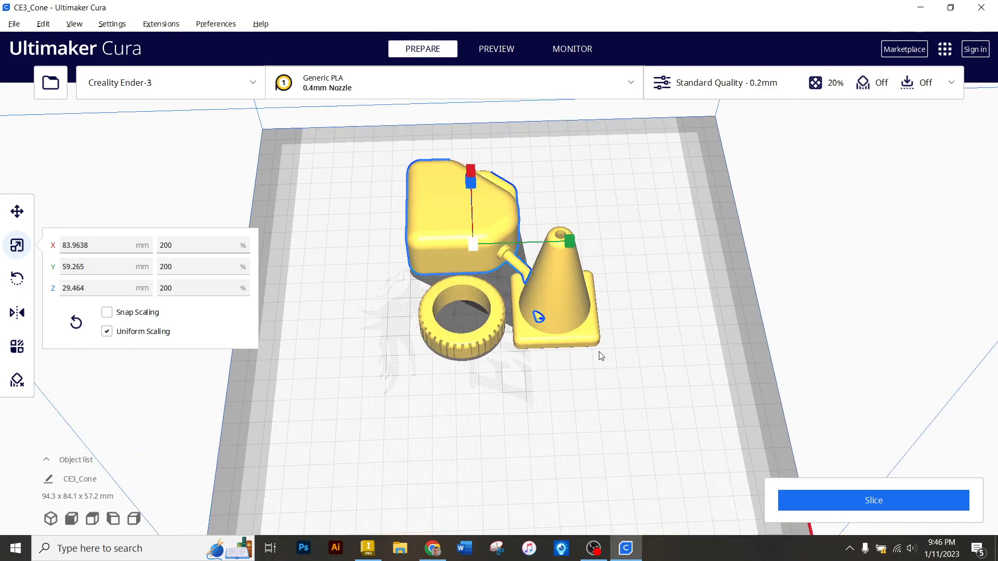
pyautogui.press('r')
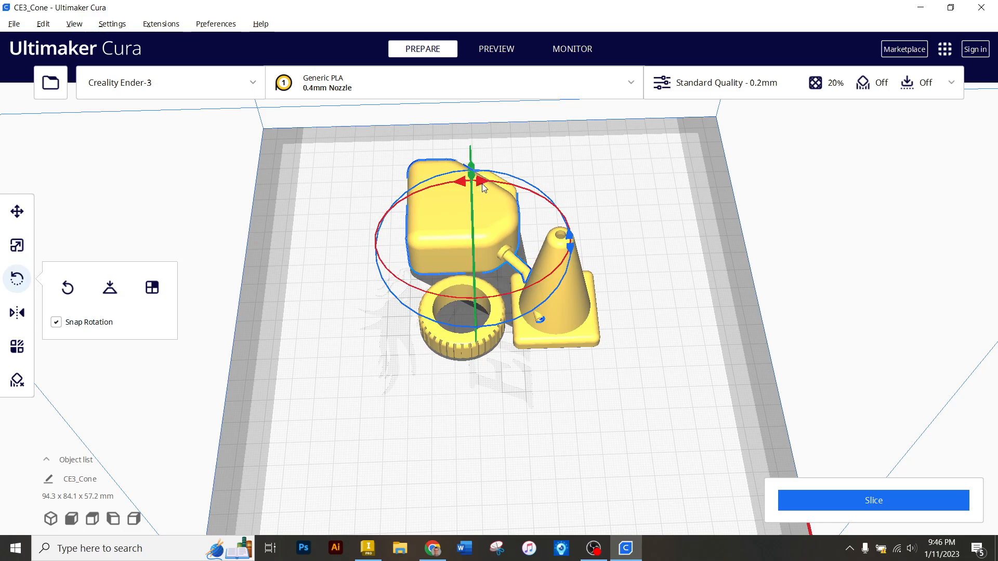
pyautogui.moveTo(482, 183); pyautogui.dragTo(333, 244)
pyautogui.moveTo(586, 300); pyautogui.dragTo(660, 326, button='right')
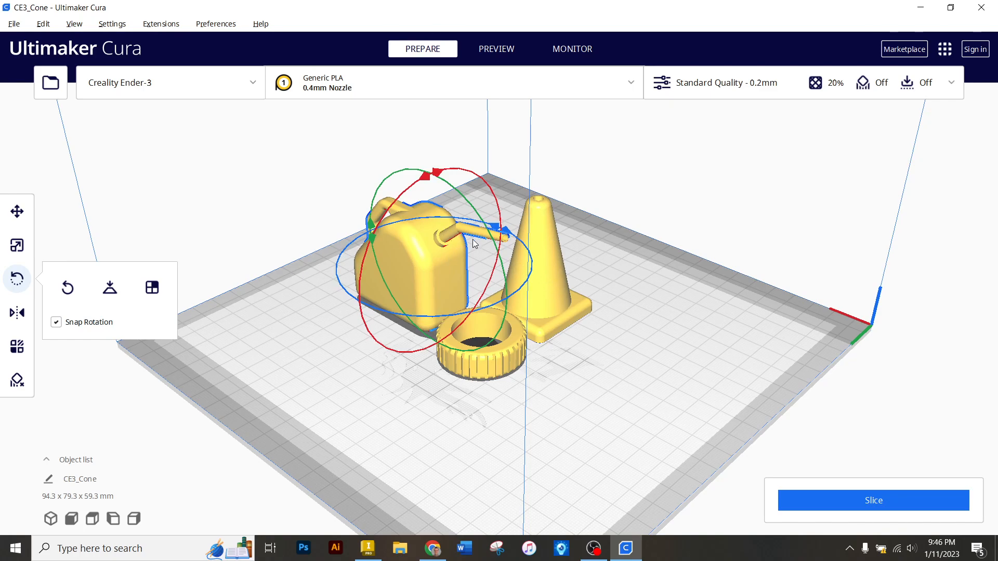
# Spread the models out by moving the gas tank away from the cone and the tire clear of both
pyautogui.moveTo(607, 316); pyautogui.dragTo(370, 322, button='right')
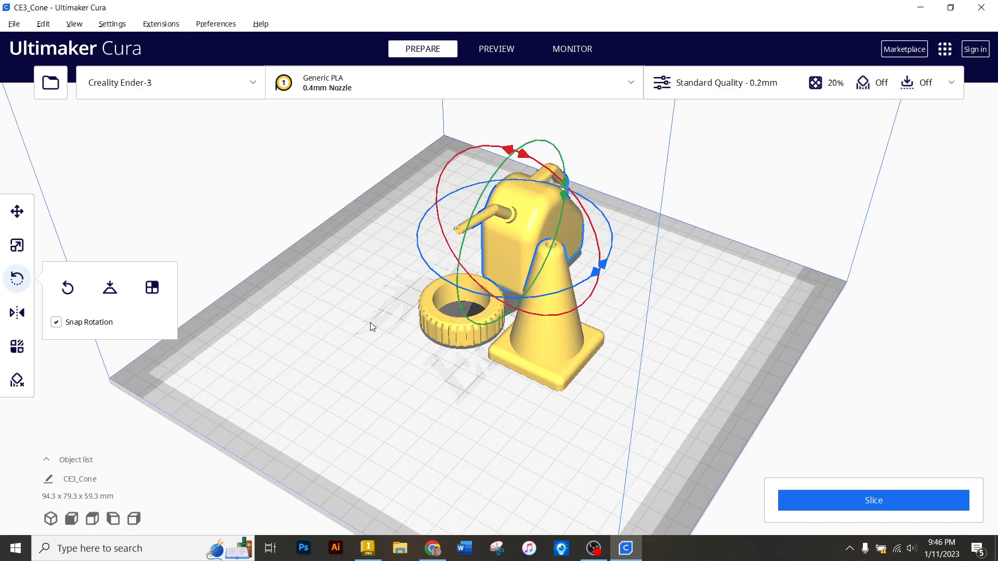
pyautogui.click(17, 212)
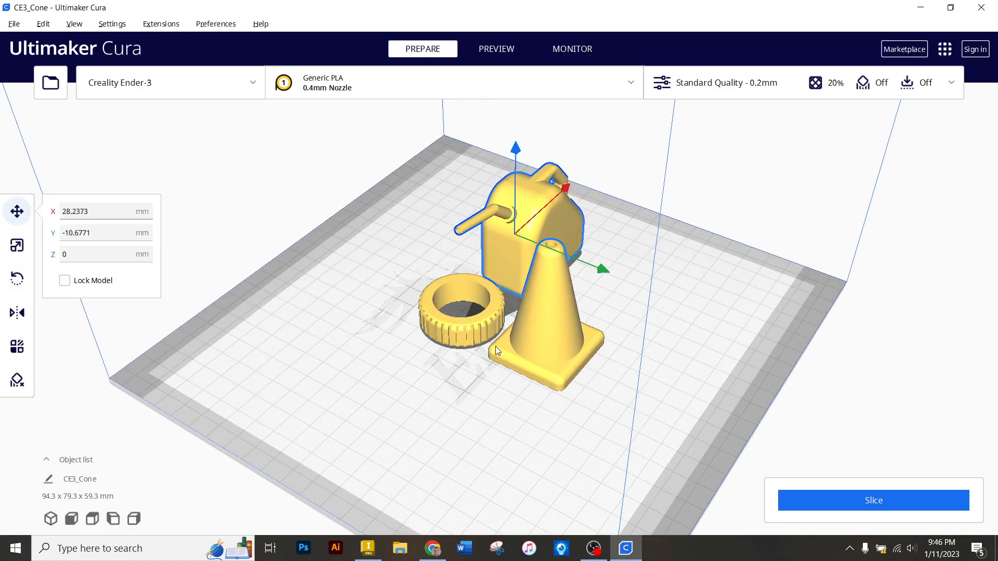
pyautogui.moveTo(513, 261); pyautogui.dragTo(382, 280)
pyautogui.click(485, 316)
pyautogui.moveTo(485, 316); pyautogui.dragTo(512, 417)
# Move the gas tank back close to the cone and place the tire beside them at about X -42, Y 20 mm
pyautogui.click(432, 276)
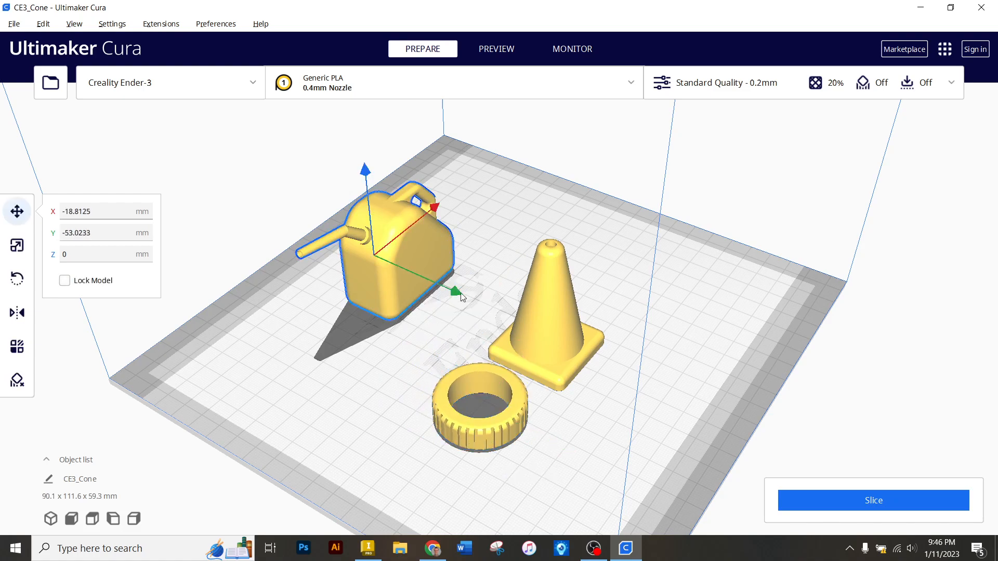
pyautogui.moveTo(430, 258); pyautogui.dragTo(479, 282)
pyautogui.moveTo(525, 320); pyautogui.dragTo(515, 400, button='right')
pyautogui.moveTo(512, 398); pyautogui.dragTo(516, 382)
pyautogui.moveTo(632, 382); pyautogui.dragTo(475, 312, button='right')
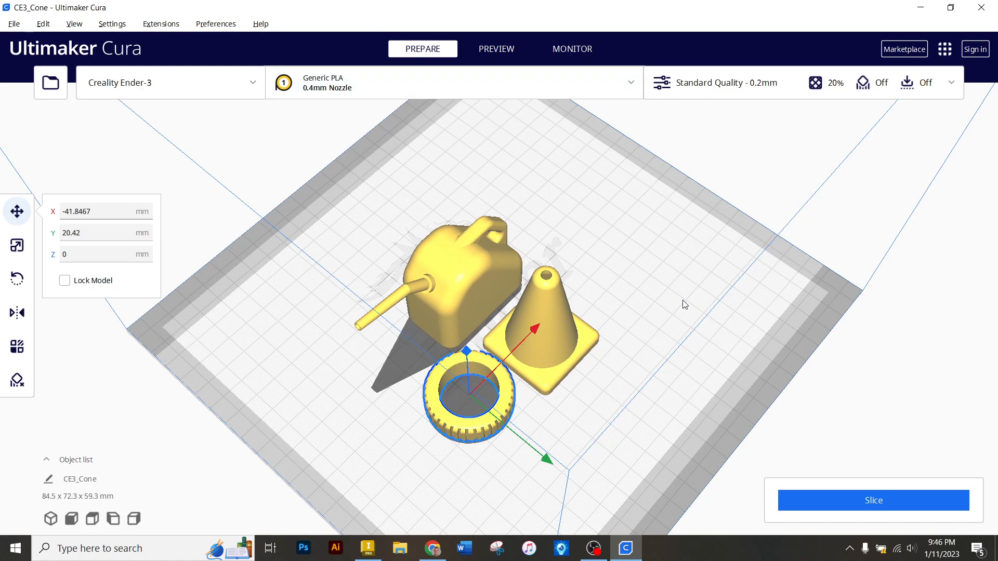
pyautogui.moveTo(675, 267); pyautogui.dragTo(594, 225, button='right')
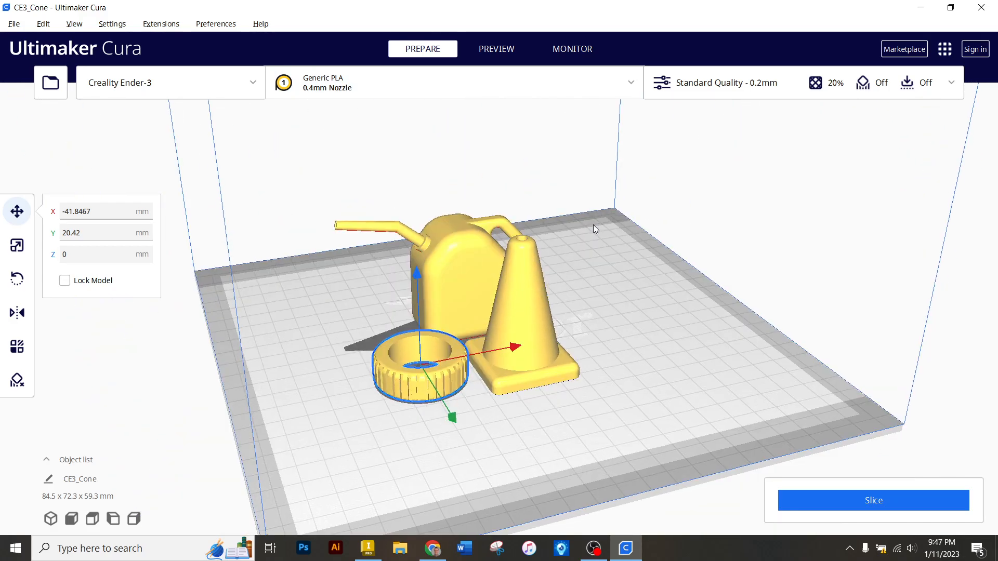
# Keep the infill at 20% and enable support and adhesion in the print settings
pyautogui.click(743, 85)
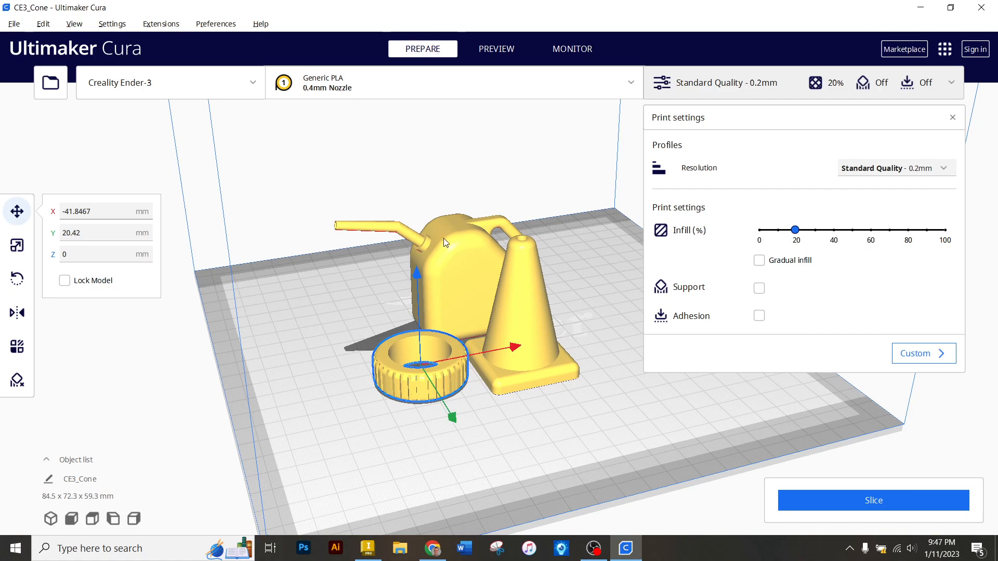
pyautogui.click(945, 230)
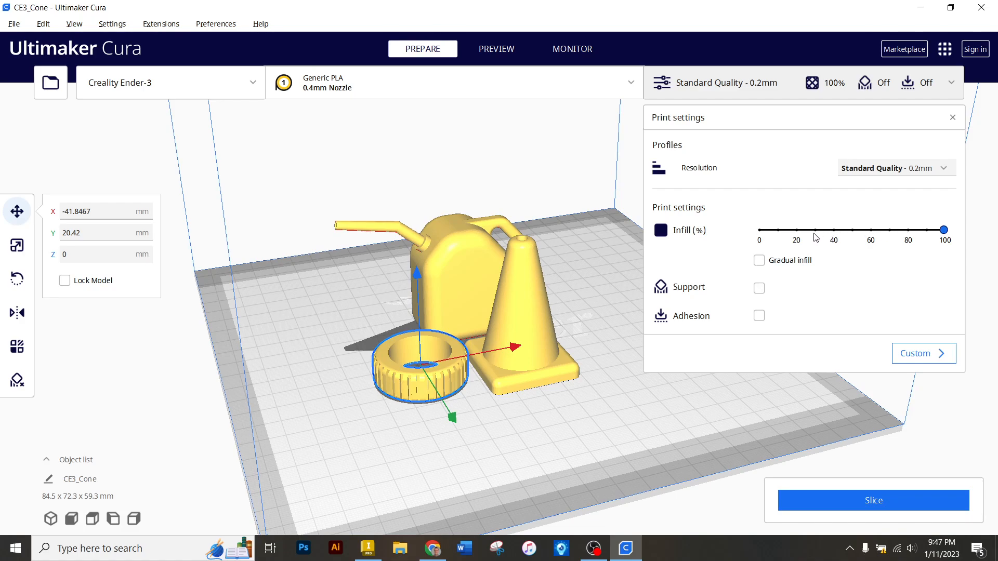
pyautogui.click(796, 230)
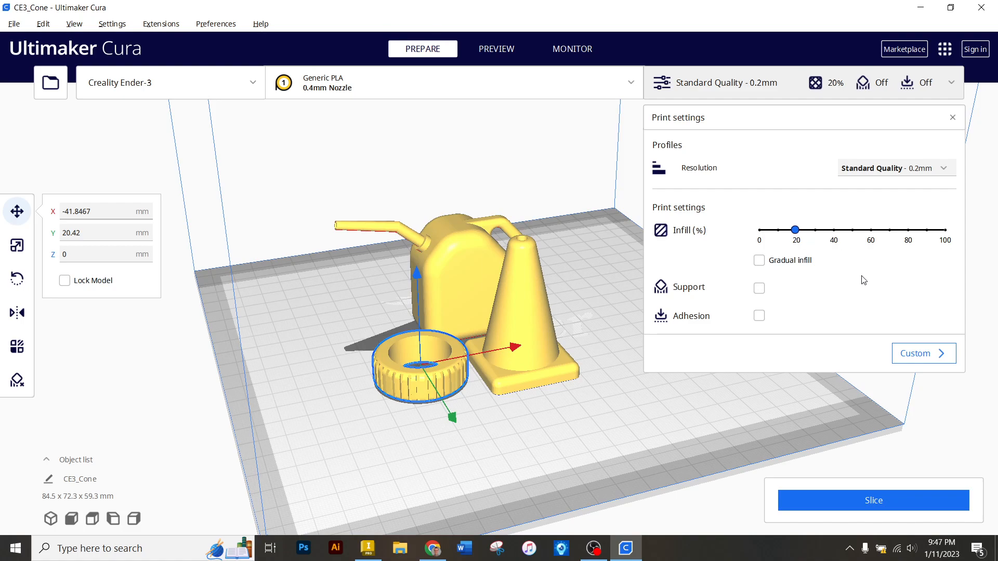
pyautogui.moveTo(672, 300)
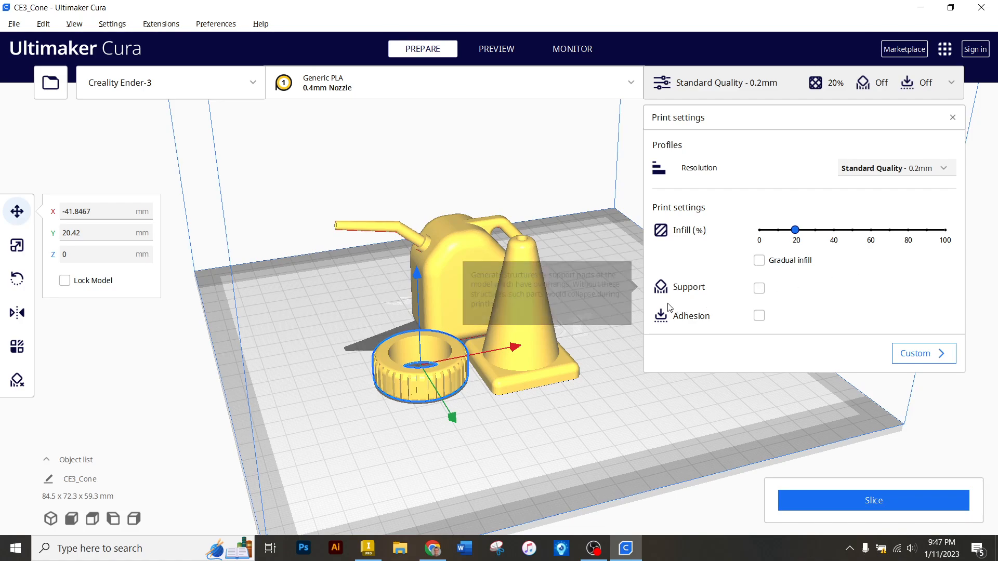
pyautogui.click(758, 290)
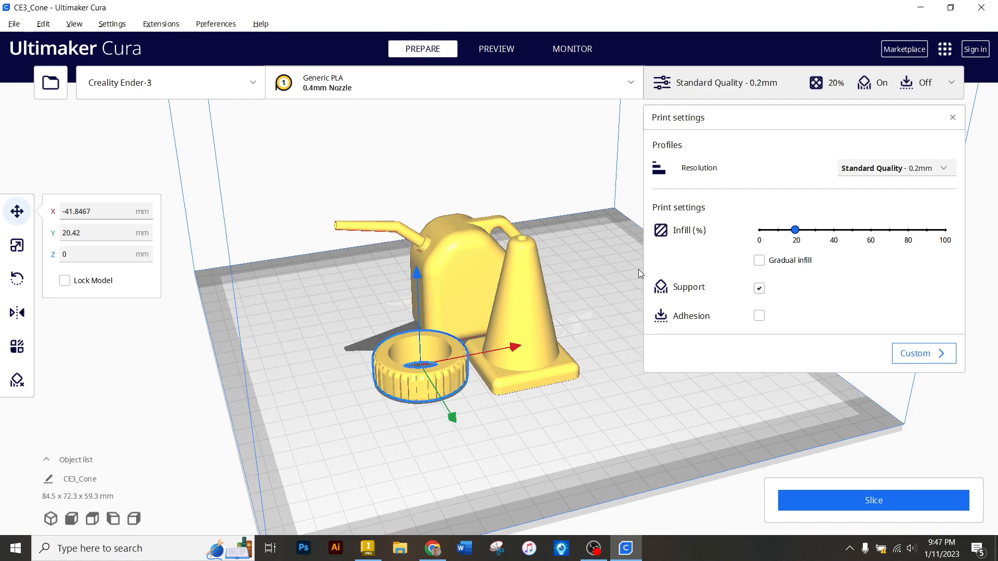
pyautogui.click(759, 317)
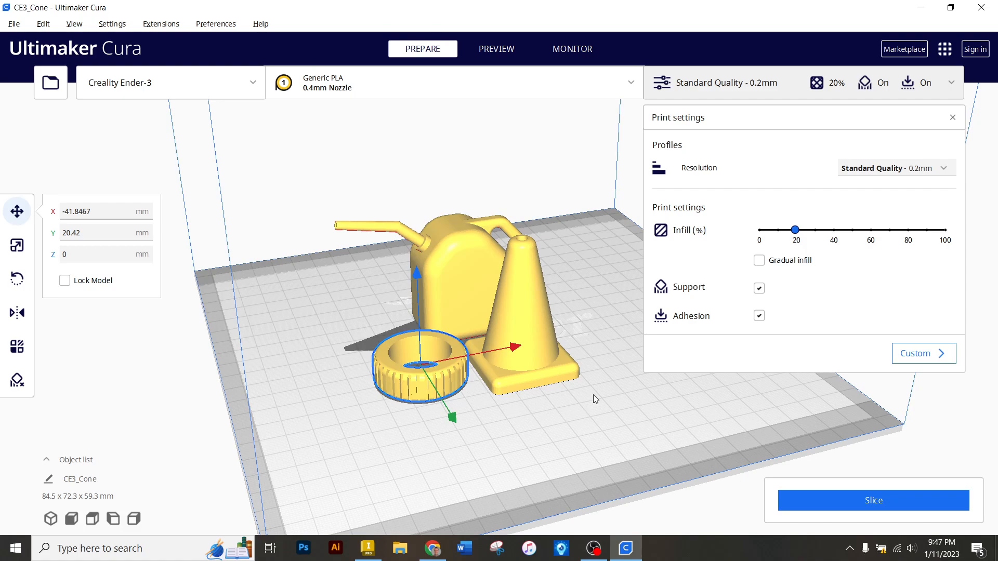
# Slice the models at 20% infill and again at 100% infill to compare the print estimates
pyautogui.click(853, 504)
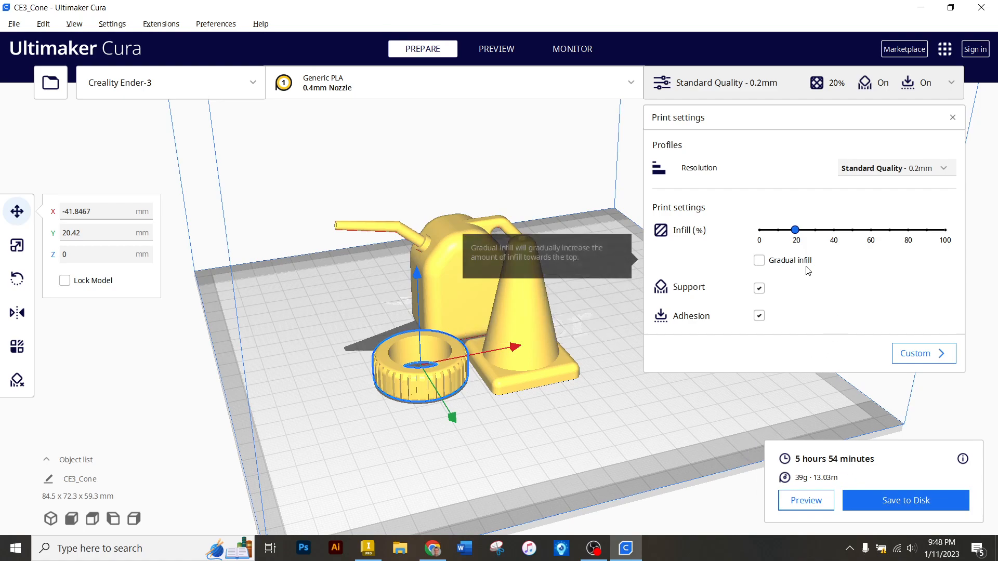
pyautogui.click(944, 230)
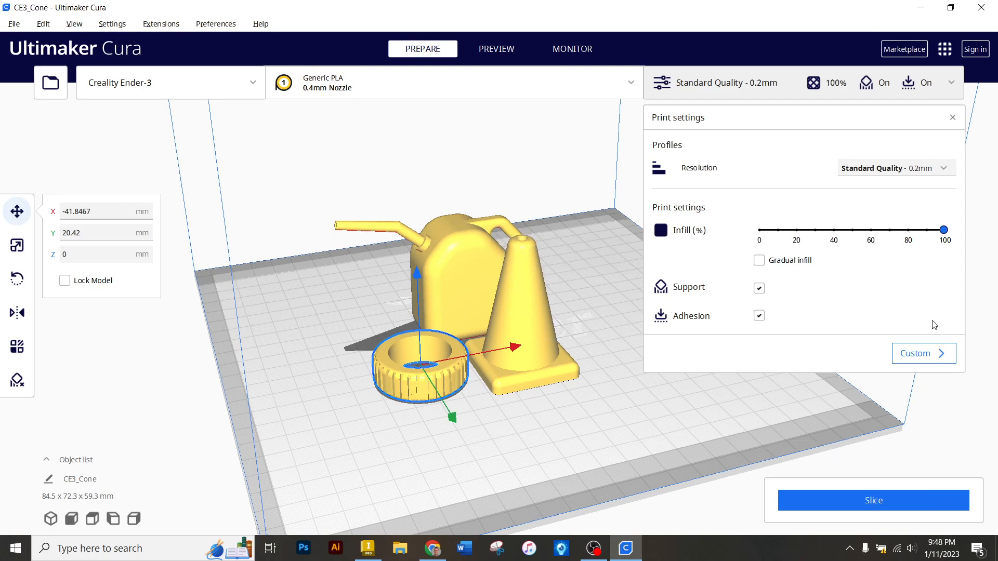
pyautogui.click(880, 502)
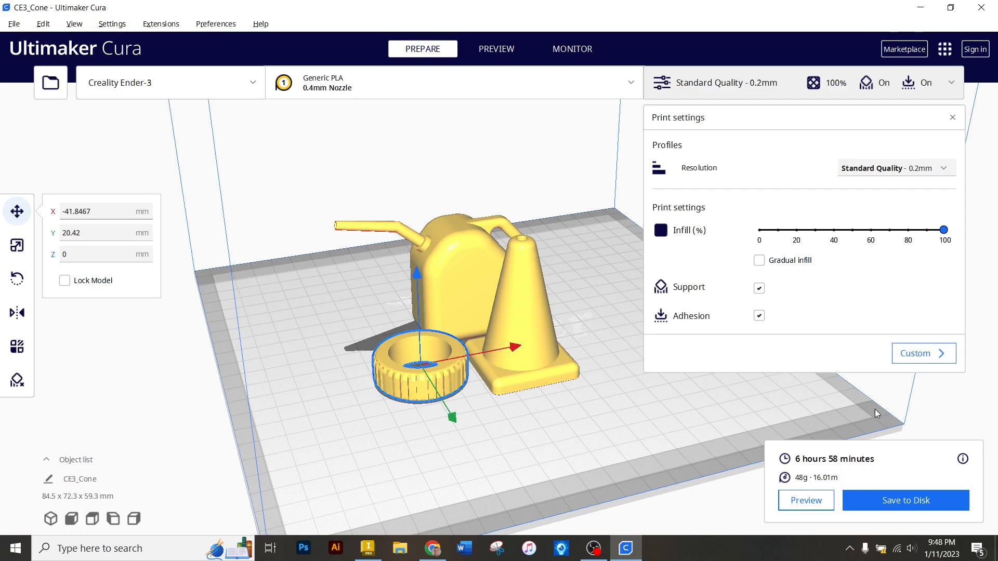
# Switch the printer to Ultimaker 2+ and slice the models with 100% infill and support enabled
pyautogui.click(247, 82)
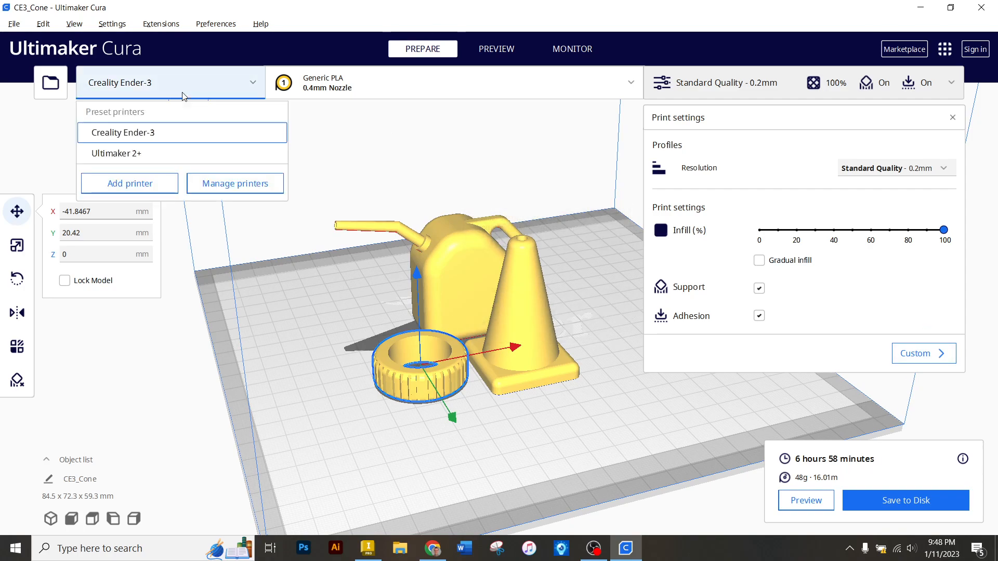
pyautogui.click(116, 154)
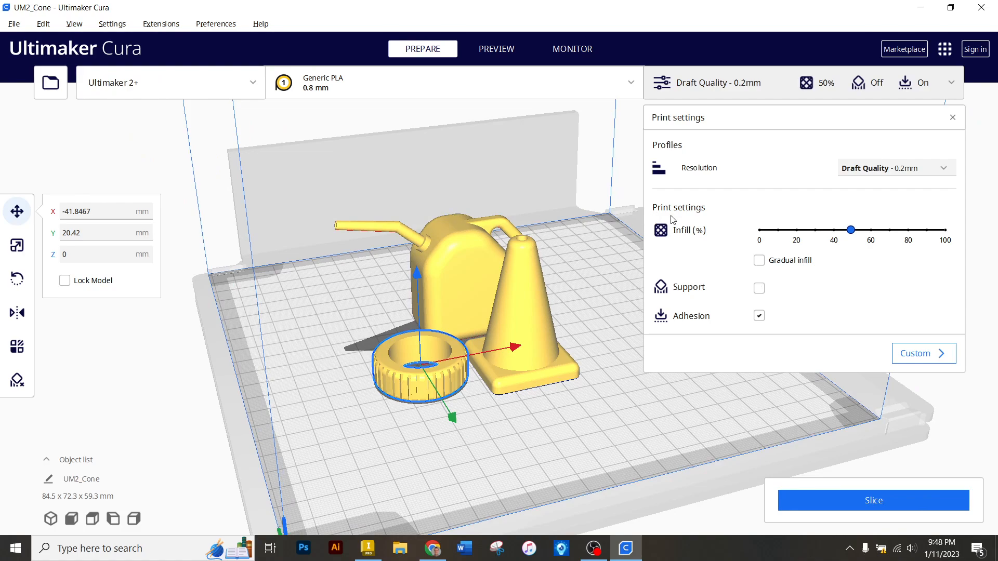
pyautogui.click(946, 231)
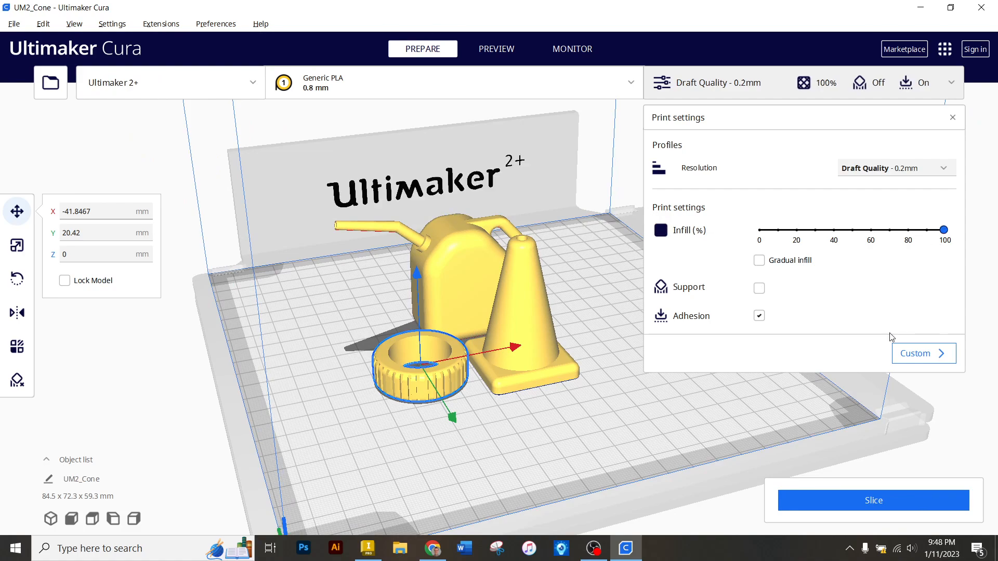
pyautogui.click(759, 289)
pyautogui.click(899, 500)
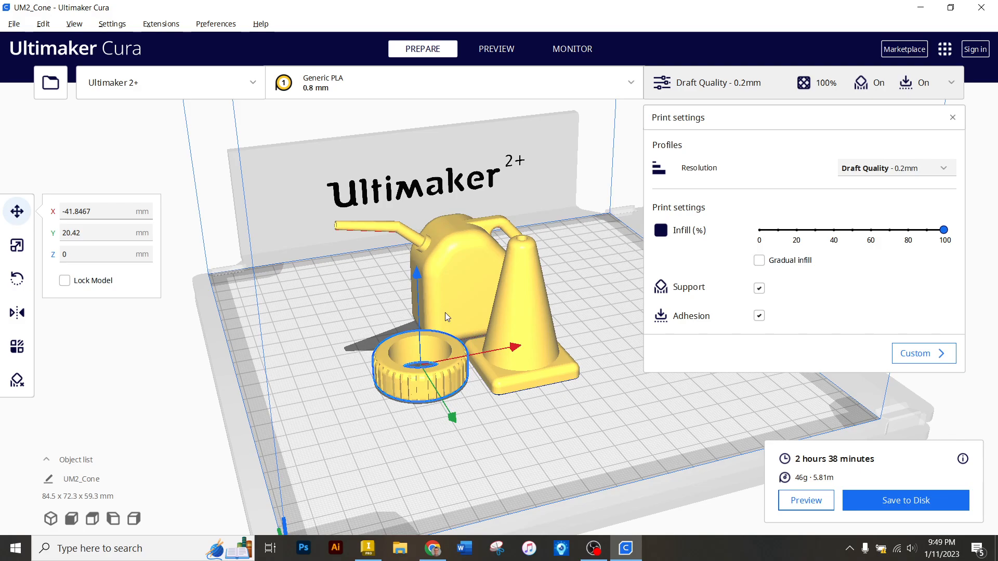
# Open the Snipping Tool and capture a rectangular snip of the three models on the build plate
pyautogui.moveTo(445, 312)
pyautogui.mouseDown(button='right')
pyautogui.moveTo(473, 287)
pyautogui.moveTo(532, 276)
pyautogui.moveTo(523, 299)
pyautogui.moveTo(434, 319)
pyautogui.mouseUp(button='right')
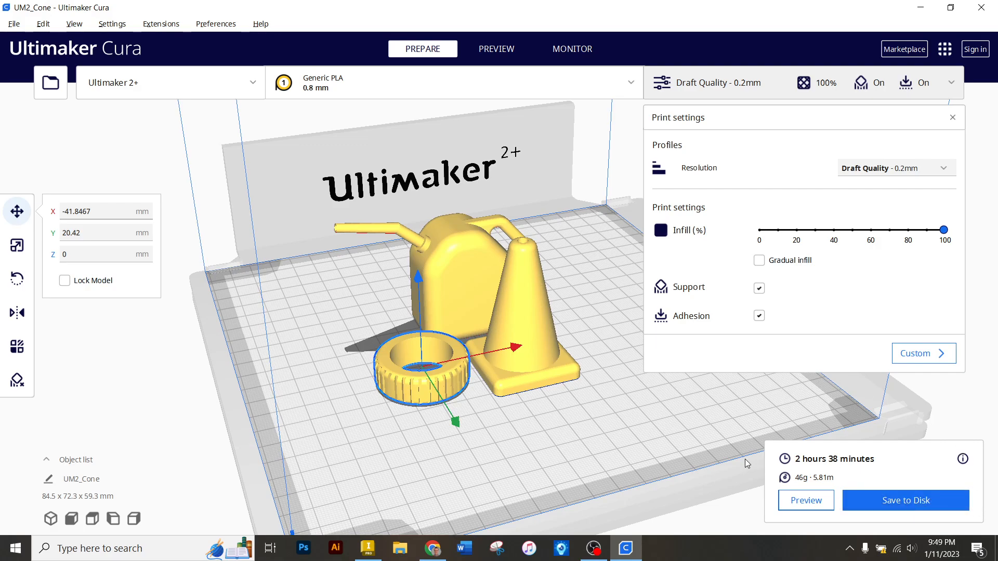
pyautogui.moveTo(537, 432); pyautogui.dragTo(557, 420, button='right')
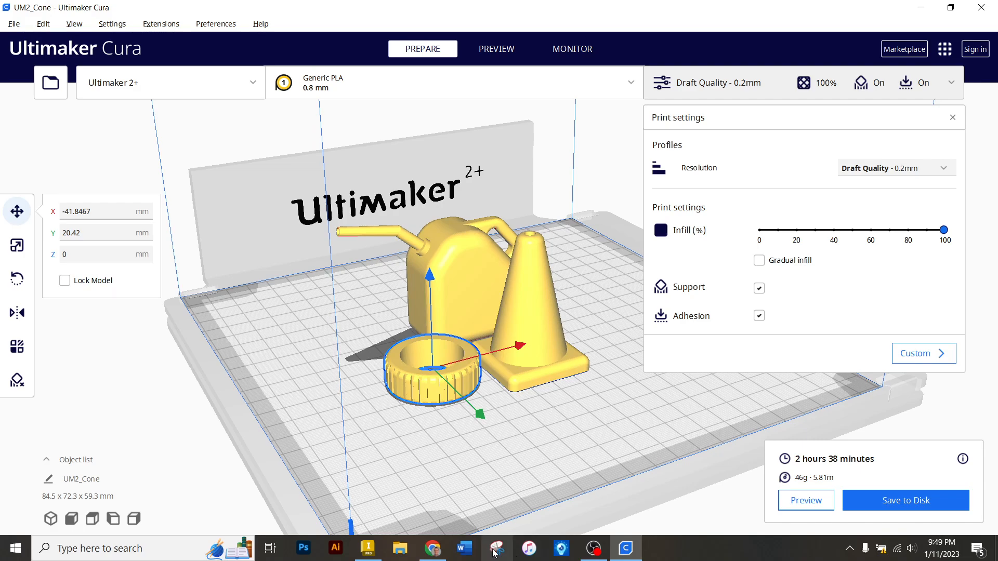
pyautogui.click(160, 550)
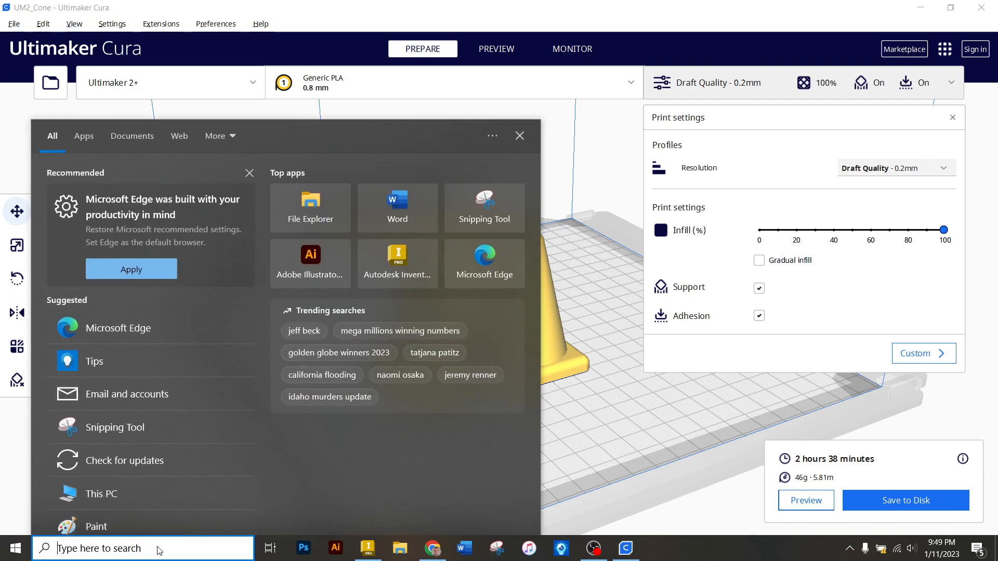
pyautogui.write('snip')
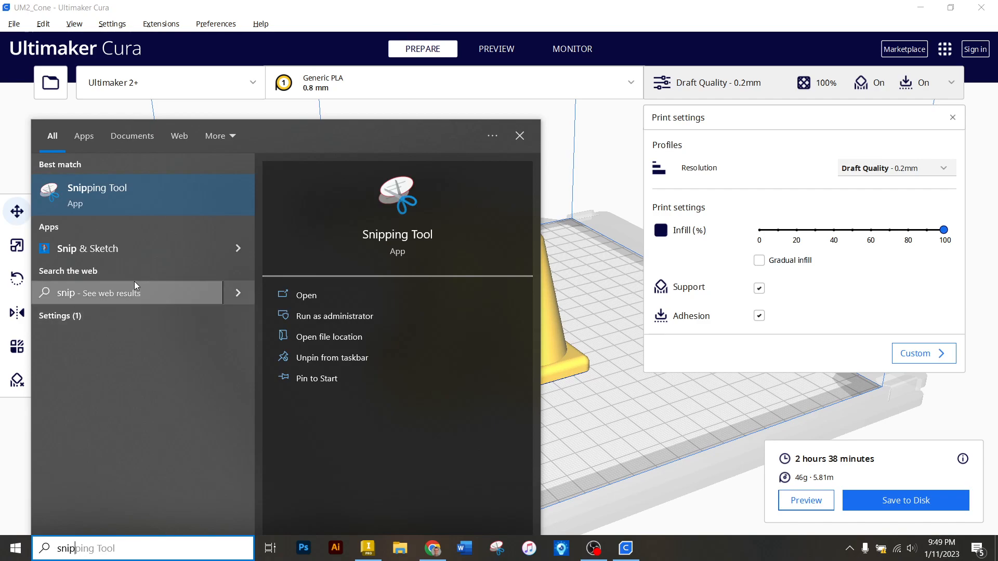
pyautogui.click(154, 188)
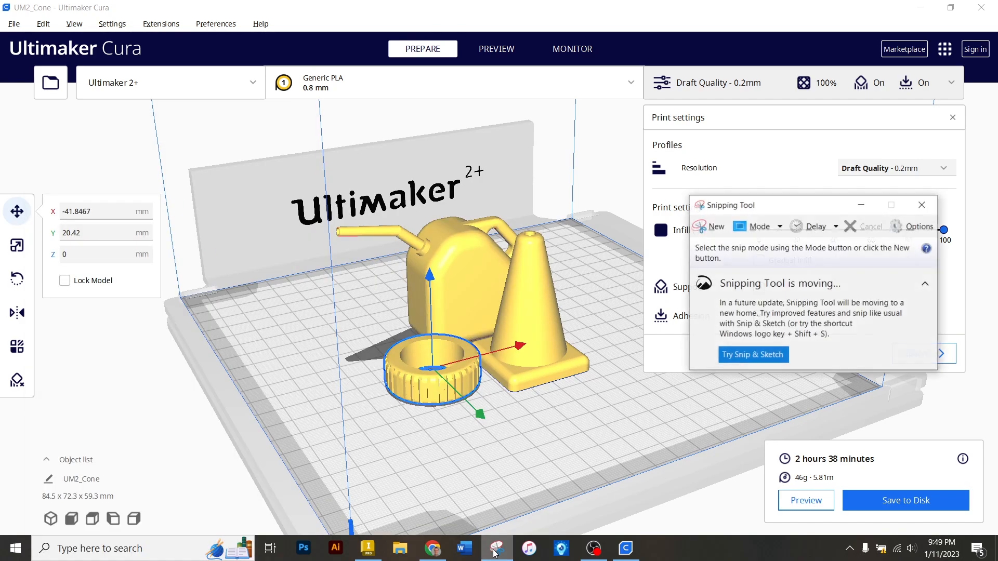
pyautogui.moveTo(754, 204); pyautogui.dragTo(238, 182)
pyautogui.click(198, 208)
pyautogui.moveTo(313, 158); pyautogui.dragTo(623, 448)
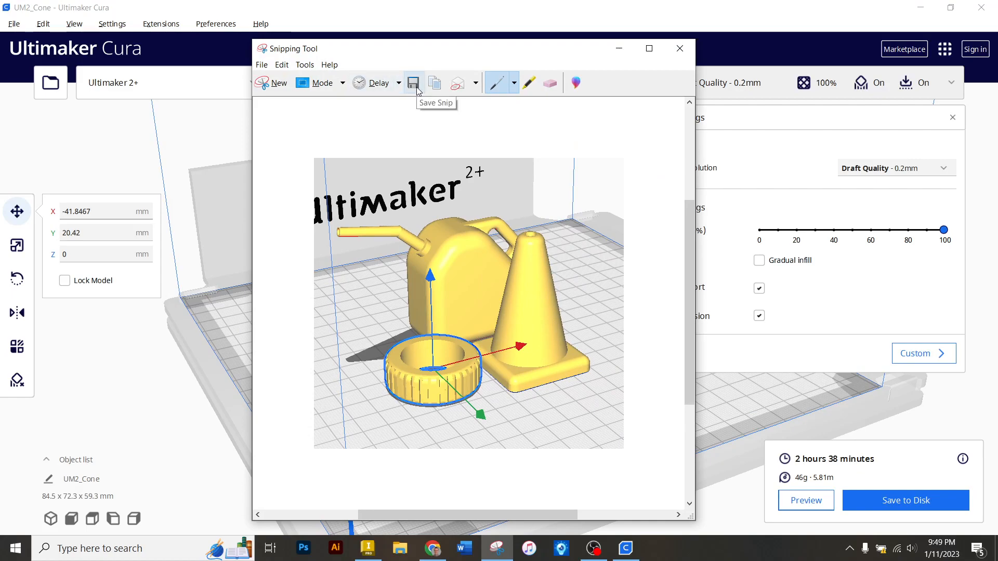
pyautogui.click(620, 49)
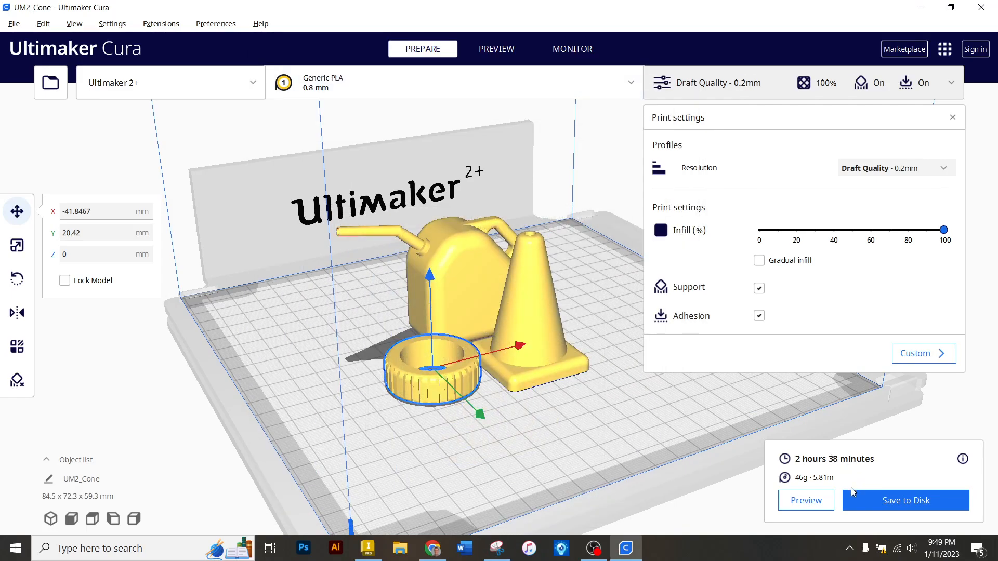
# Take a new snip that covers the models together with the print settings and the print time estimate
pyautogui.click(497, 548)
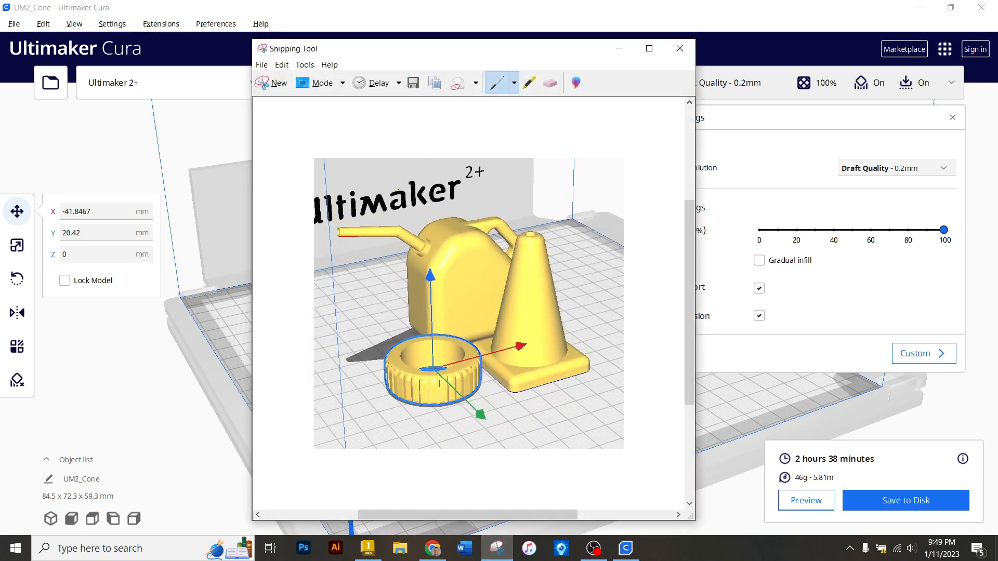
pyautogui.click(274, 82)
pyautogui.moveTo(291, 159); pyautogui.dragTo(980, 525)
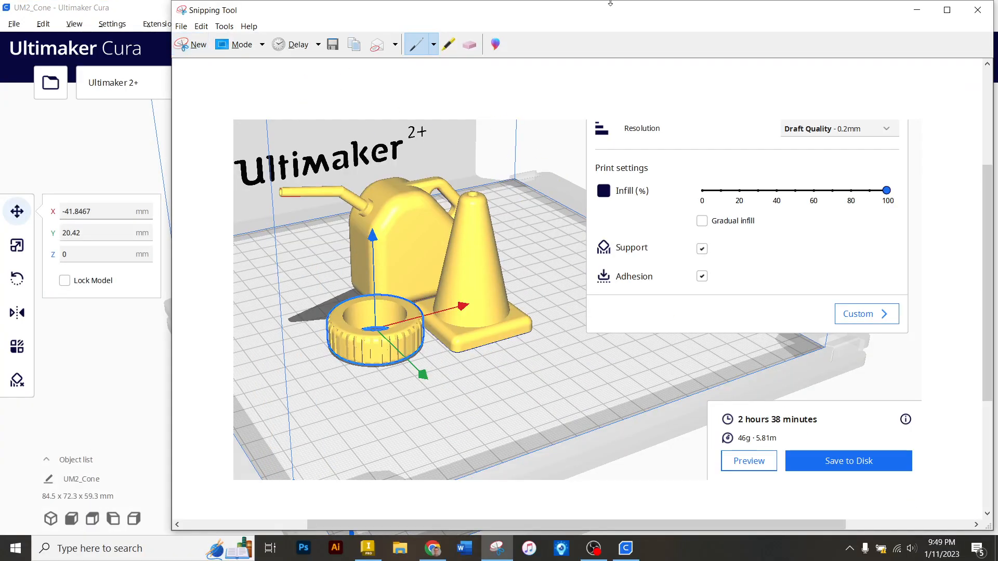
pyautogui.click(913, 11)
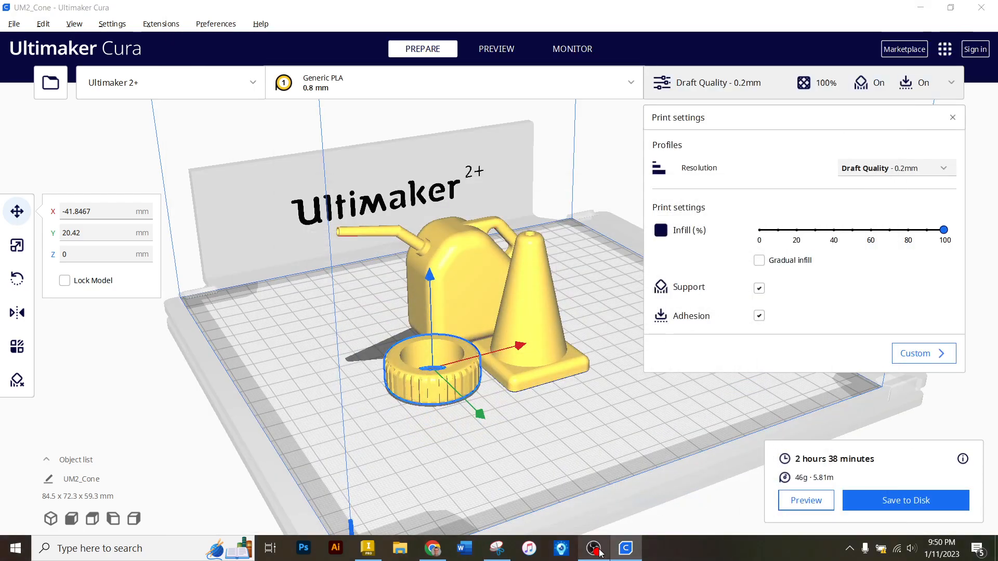